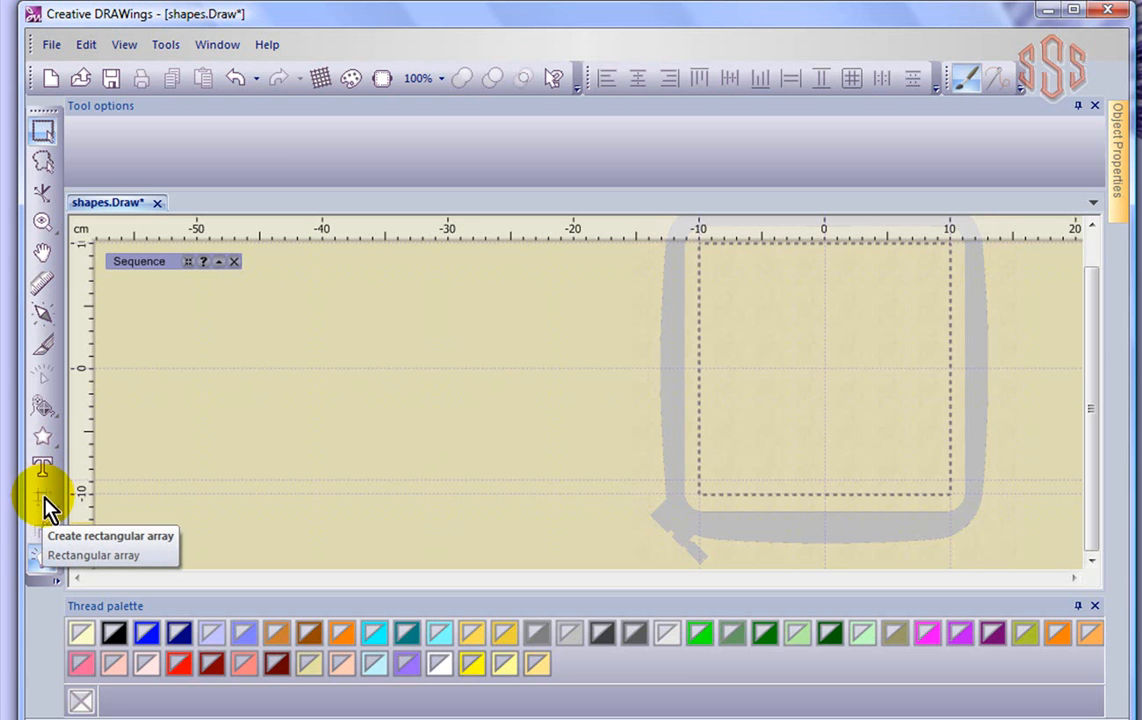
# Draw a six-ray star about 38 mm wide and 47 mm high in the hoop's upper-left area and start a rectangular array from it
pyautogui.click(42, 438)
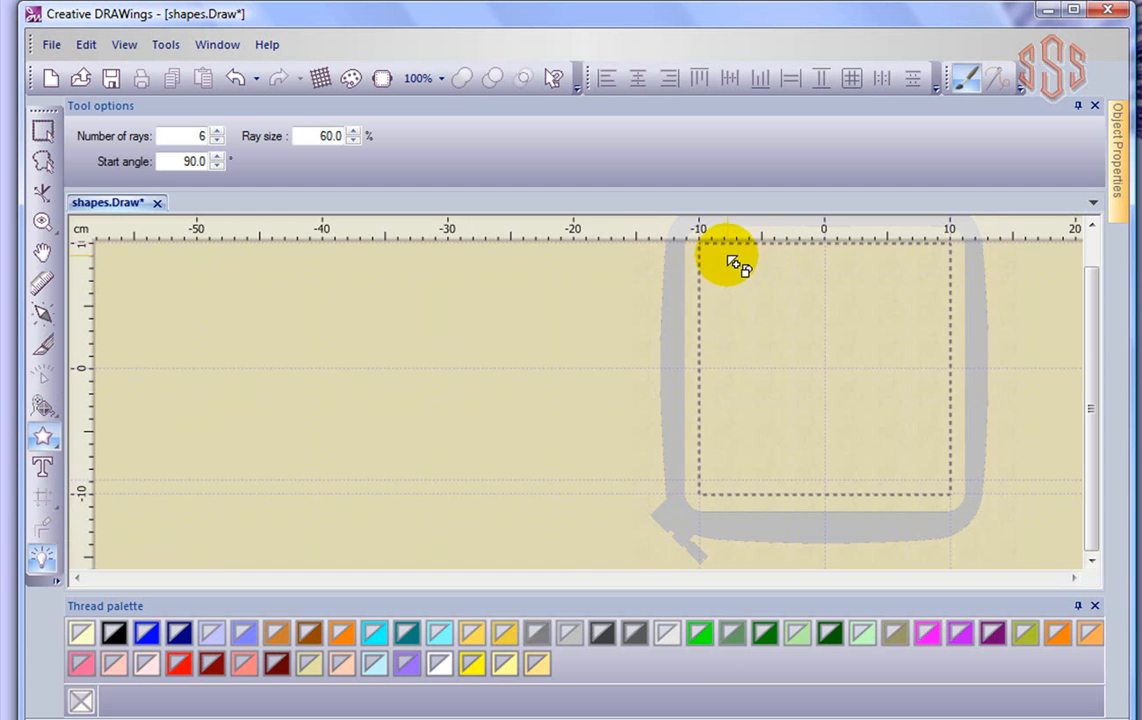
pyautogui.moveTo(729, 265); pyautogui.dragTo(790, 322)
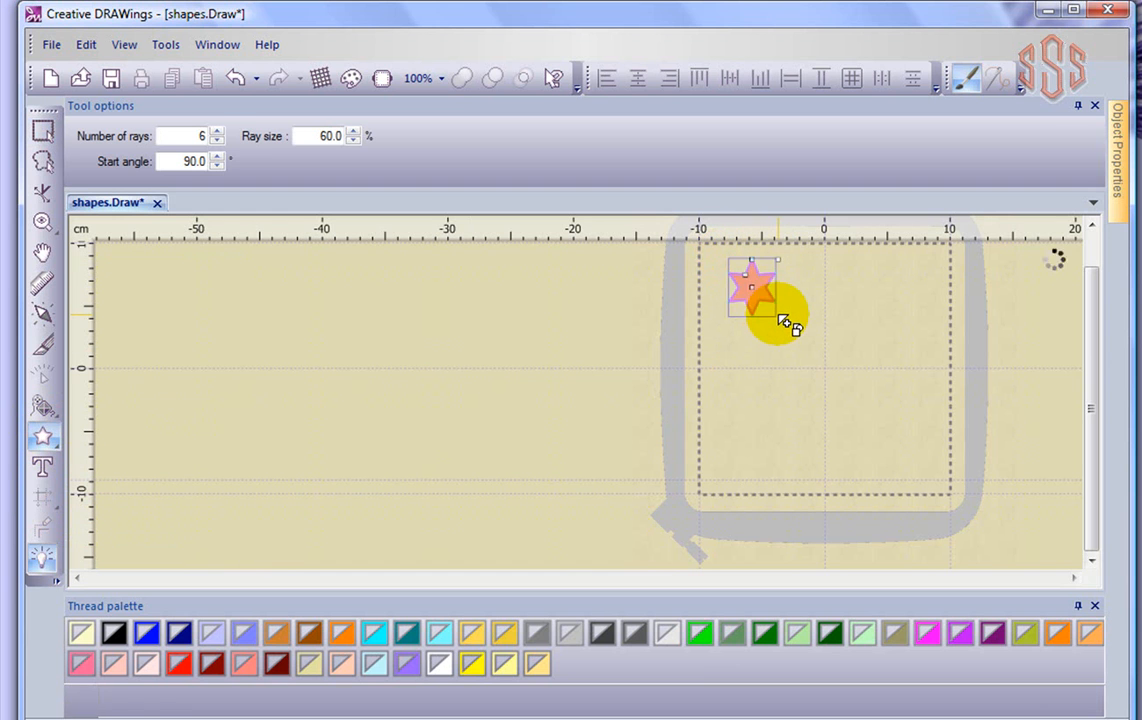
pyautogui.click(41, 128)
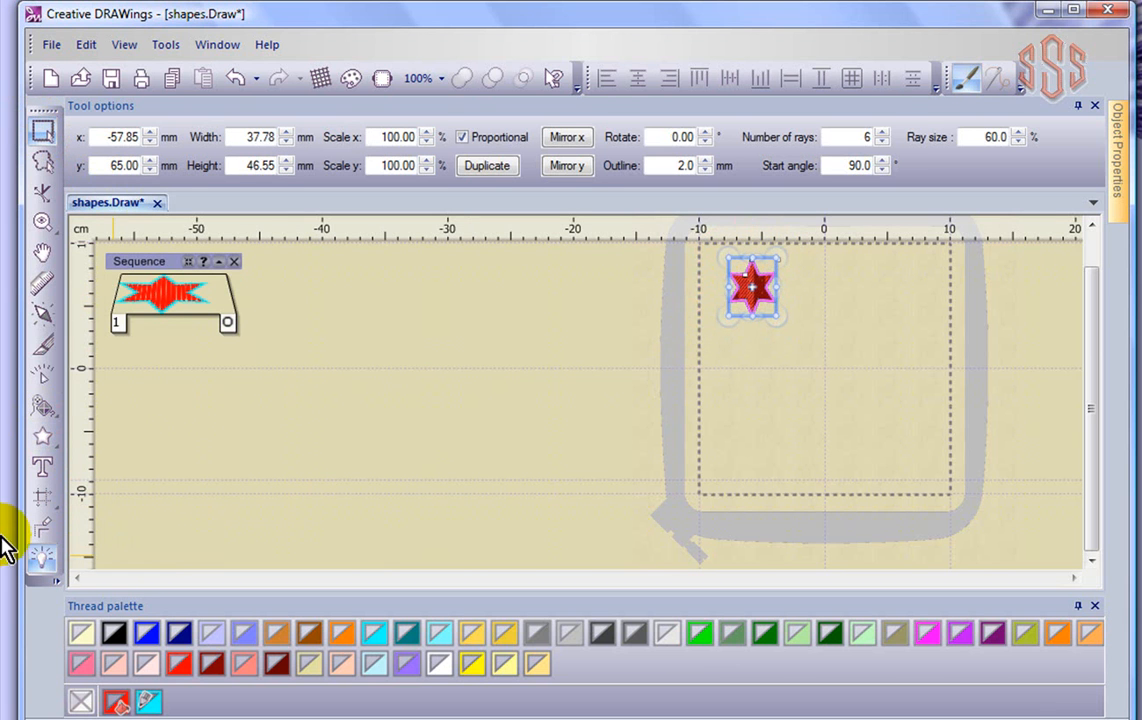
pyautogui.click(41, 497)
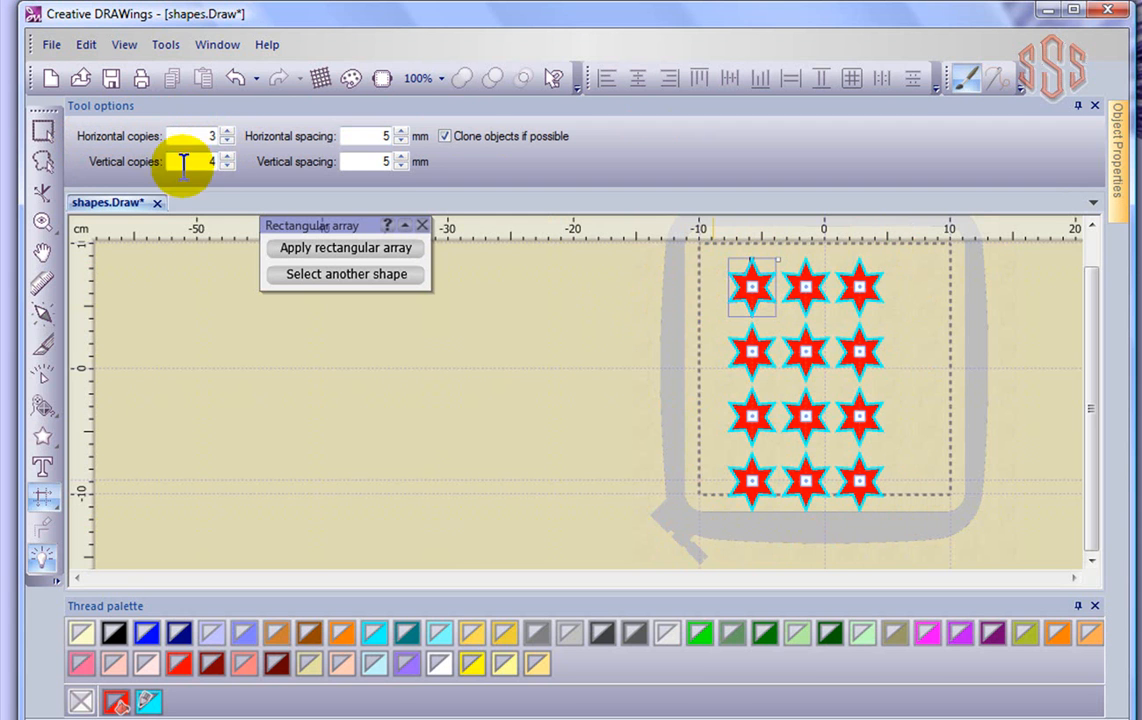
pyautogui.doubleClick(216, 163)
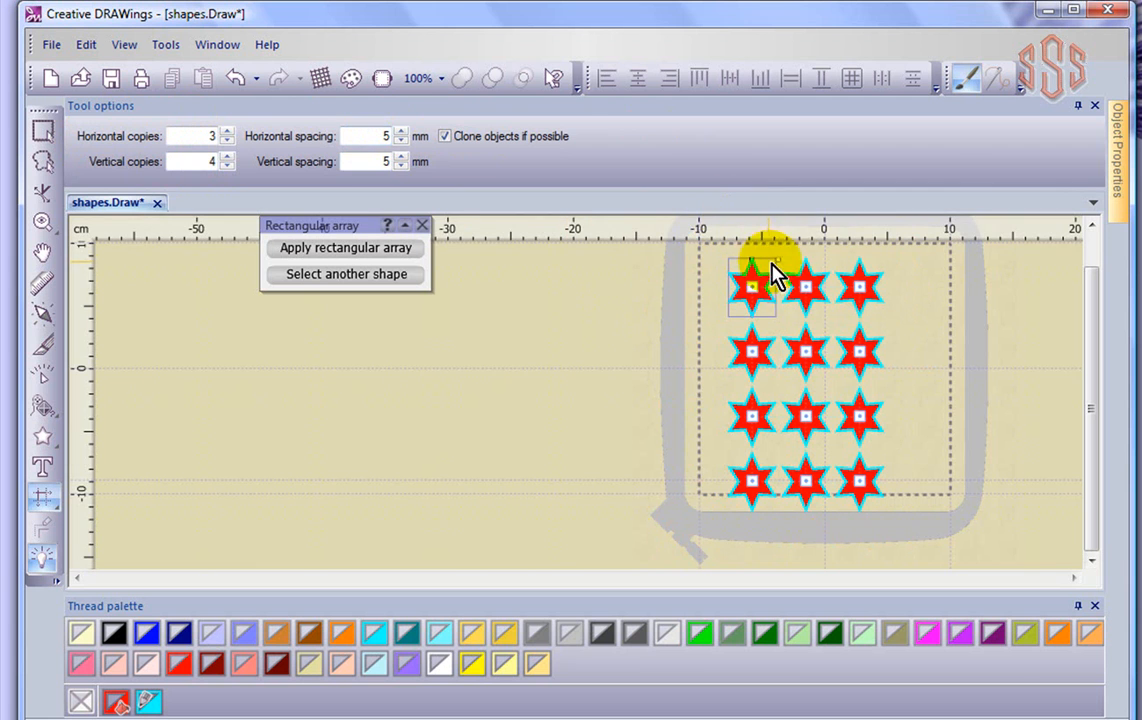
# Set the star array's horizontal and vertical spacing to -5 mm
pyautogui.doubleClick(378, 136)
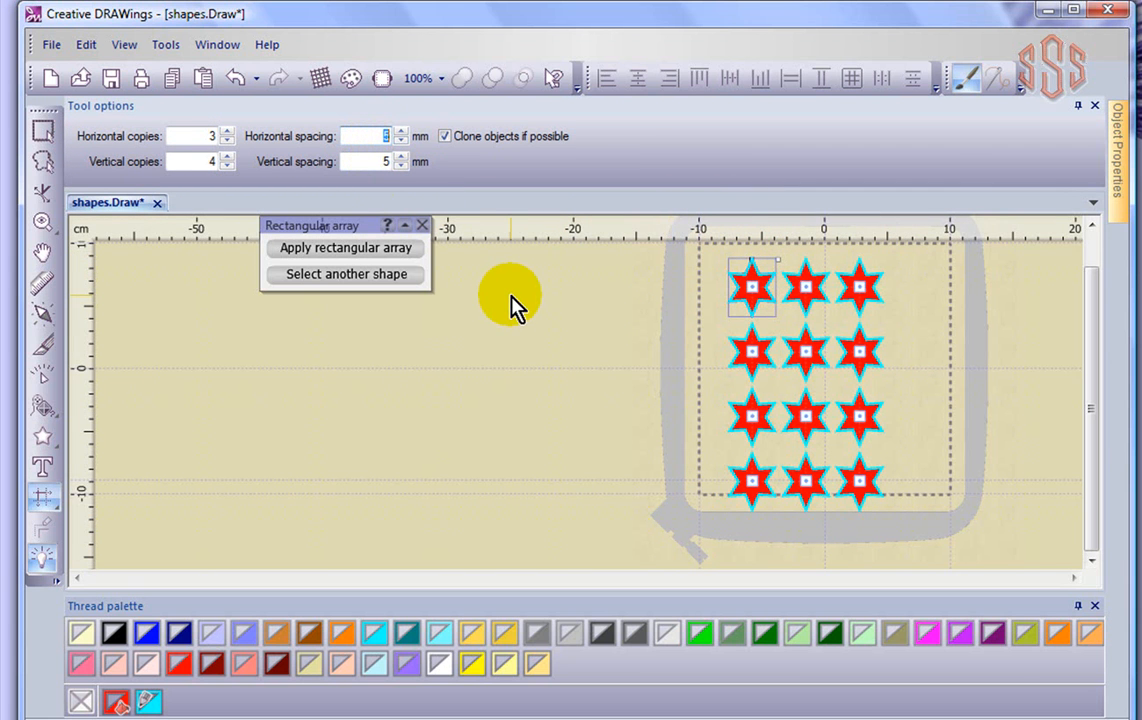
pyautogui.press('Tab')
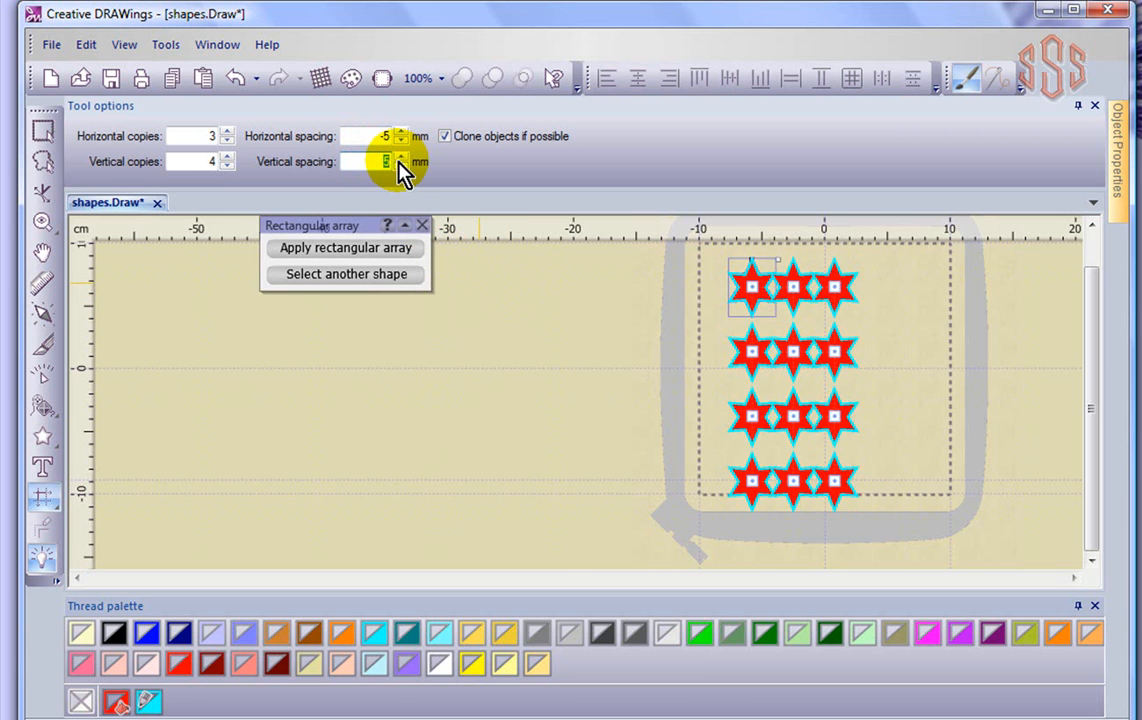
pyautogui.write('-5')
pyautogui.press('Tab')
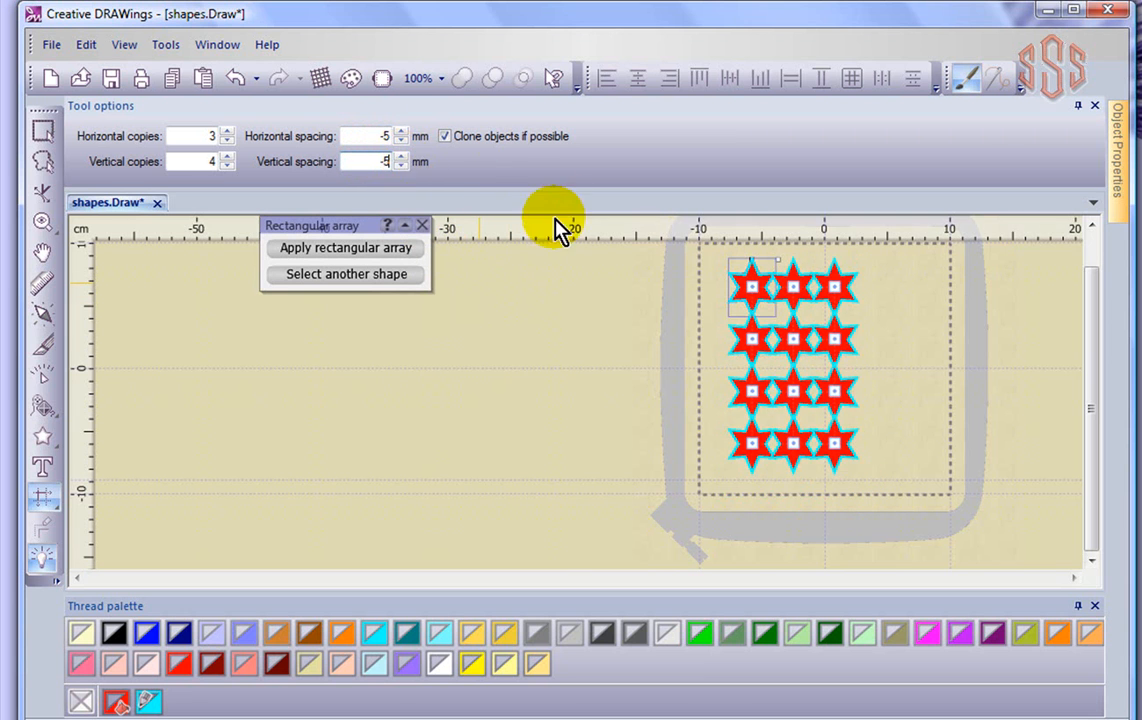
# Set the star array's horizontal and vertical spacing to 20 mm
pyautogui.scroll(3, 752, 333)
pyautogui.scroll(-2, 752, 333)
pyautogui.scroll(-1, 752, 340)
pyautogui.doubleClick(385, 135)
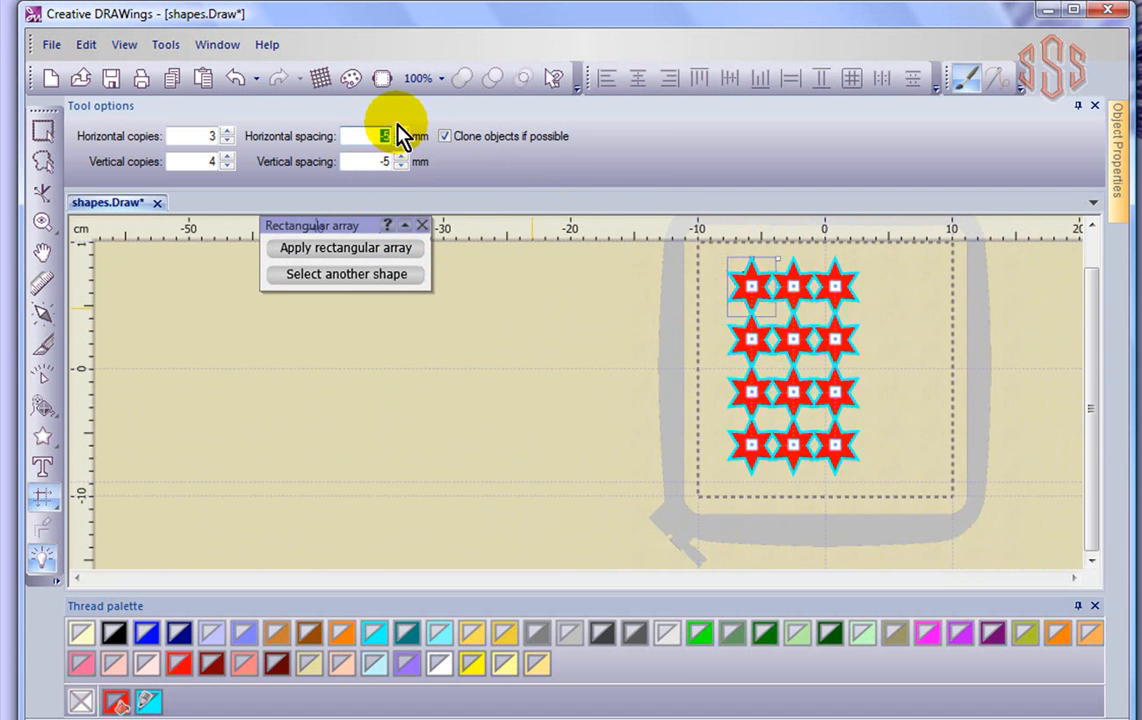
pyautogui.write('20')
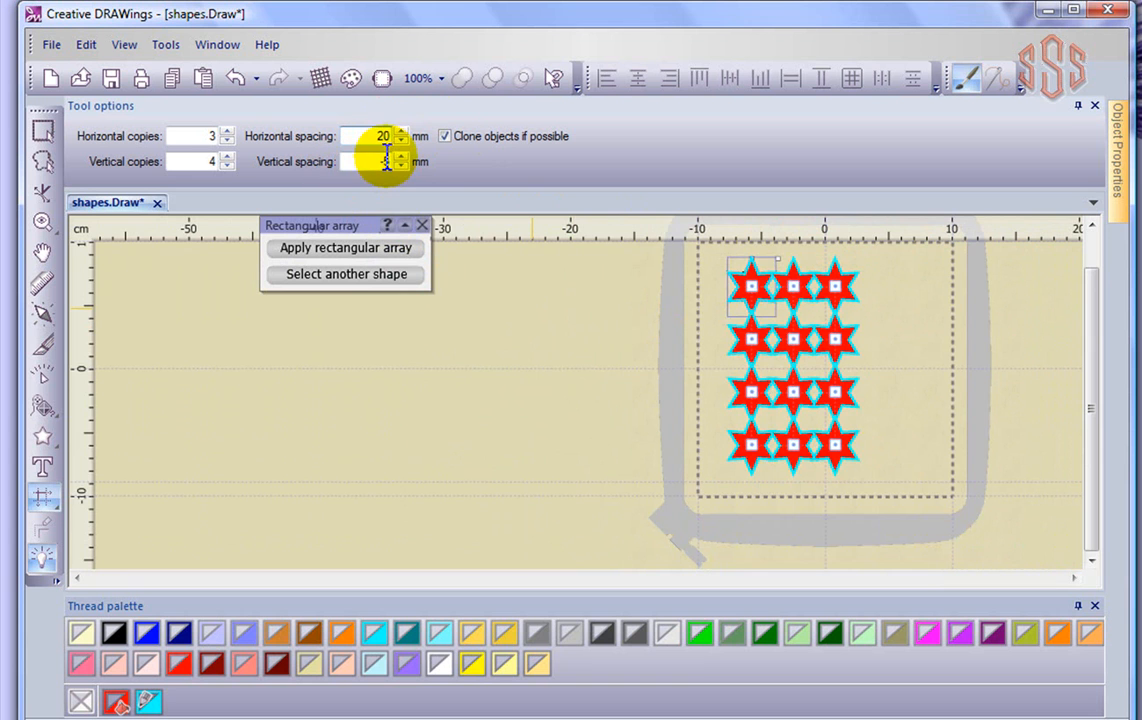
pyautogui.doubleClick(385, 161)
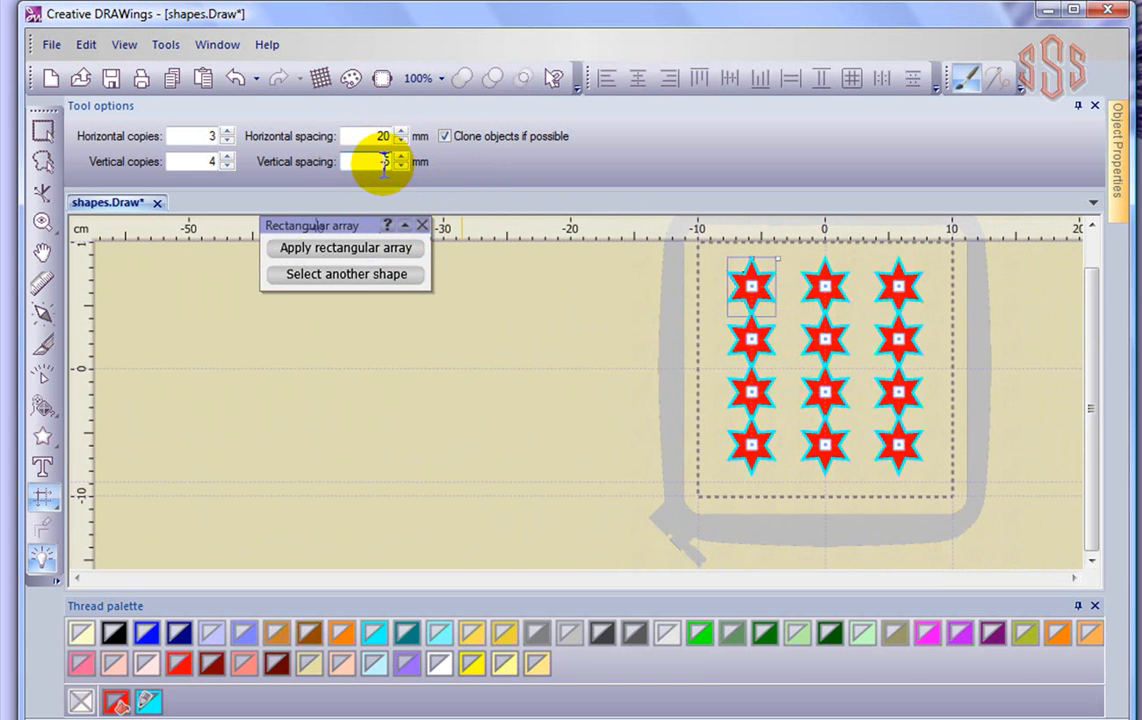
pyautogui.write('20')
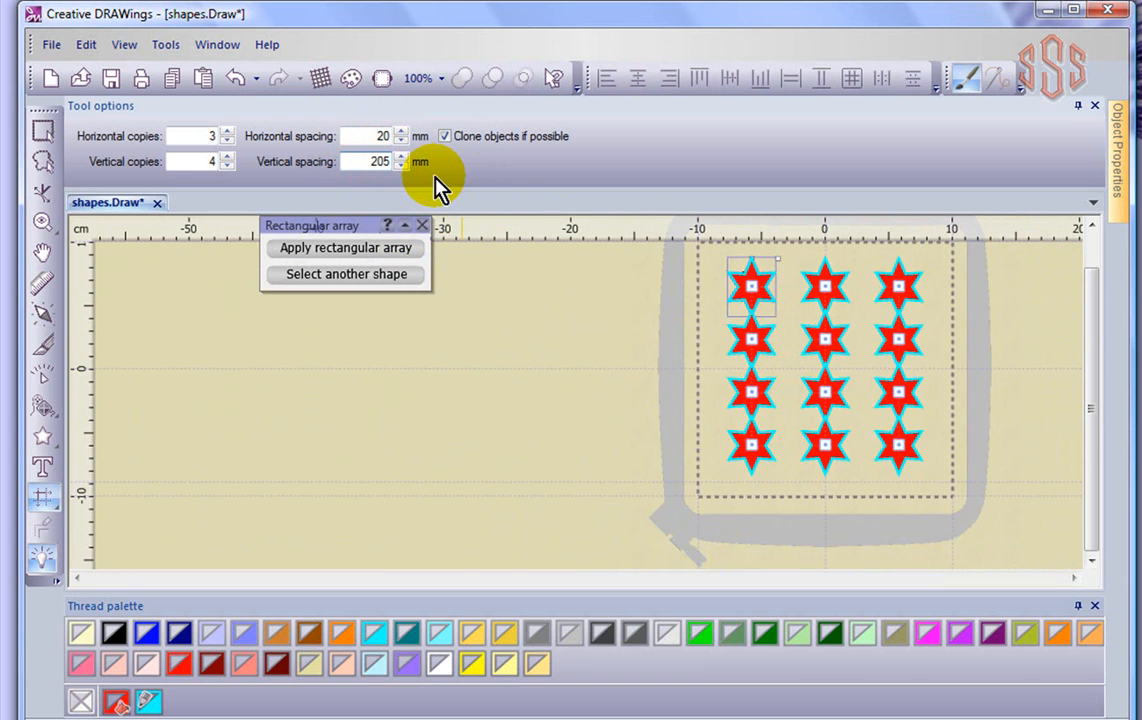
pyautogui.press('Delete')
pyautogui.press('Return')
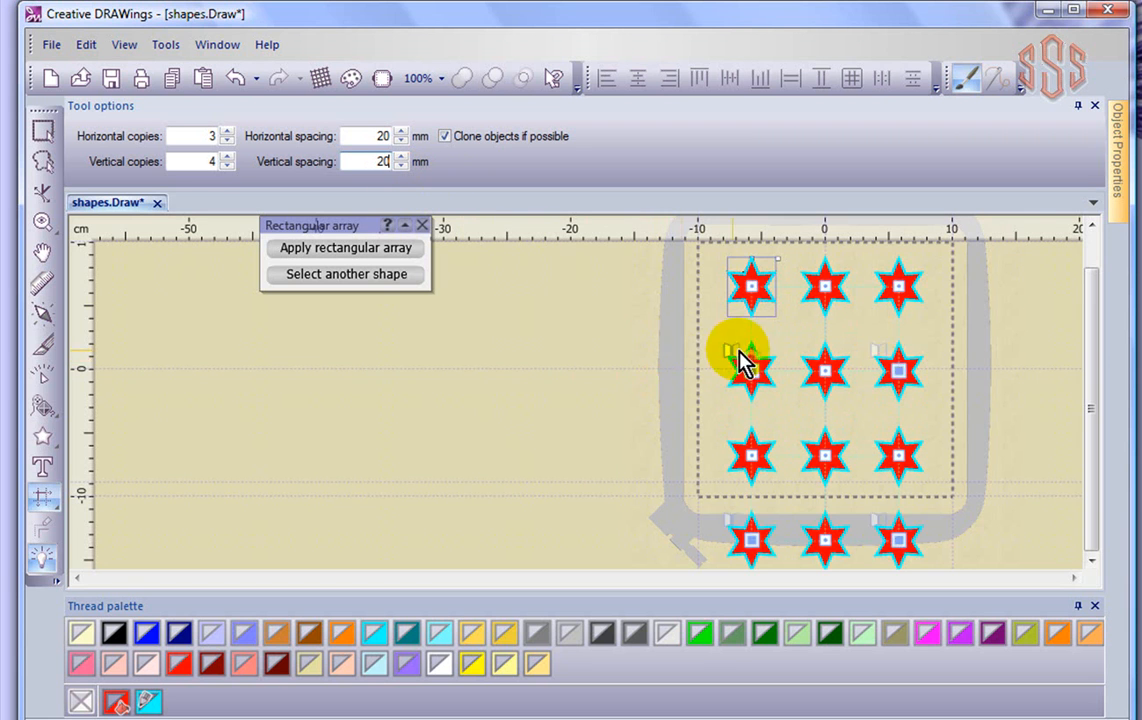
# Reduce the array to 3 vertical copies and set the vertical spacing back to 20 mm
pyautogui.click(228, 166)
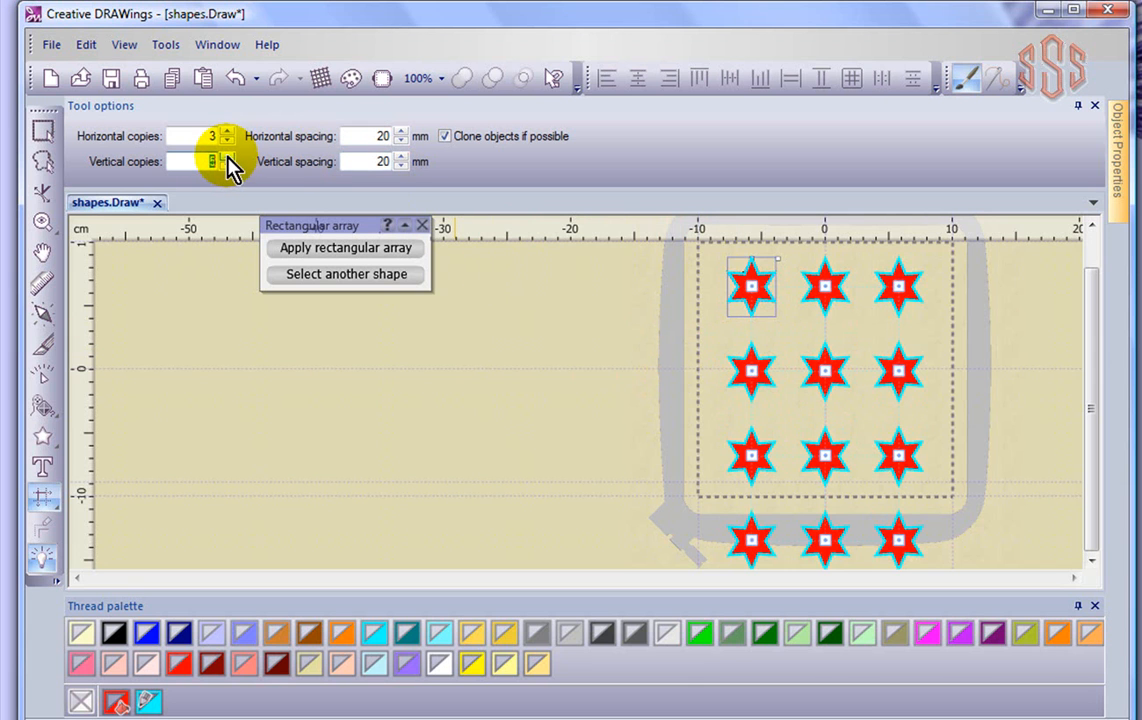
pyautogui.write('4')
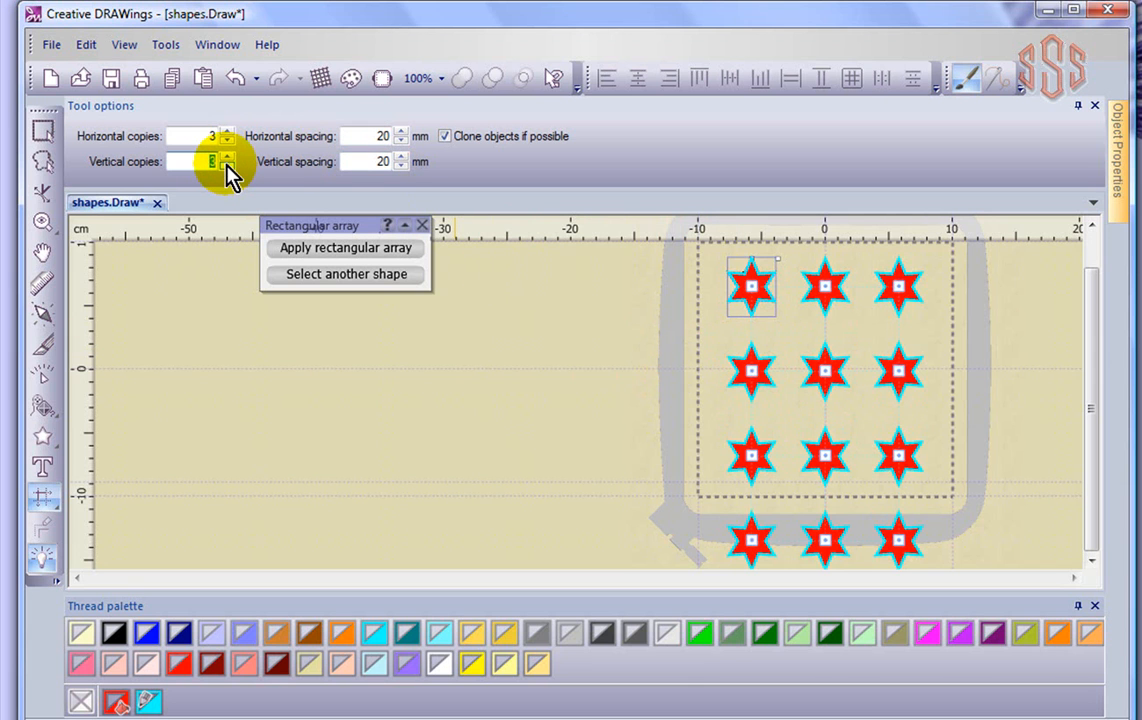
pyautogui.click(558, 378)
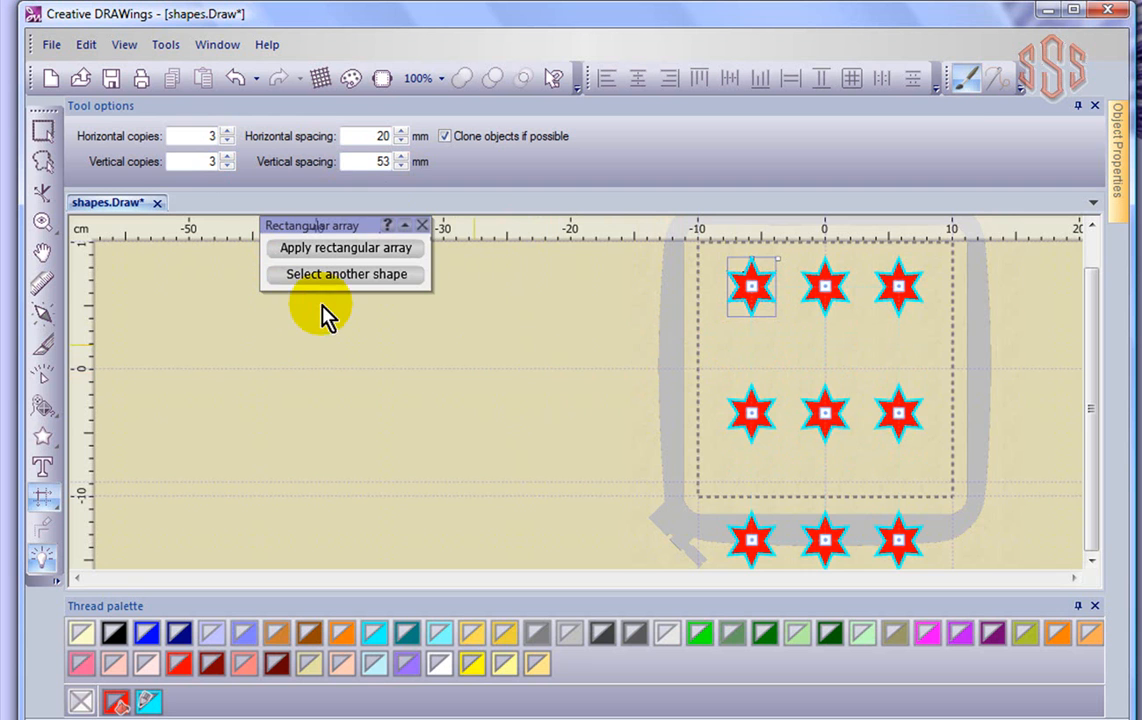
pyautogui.click(388, 161)
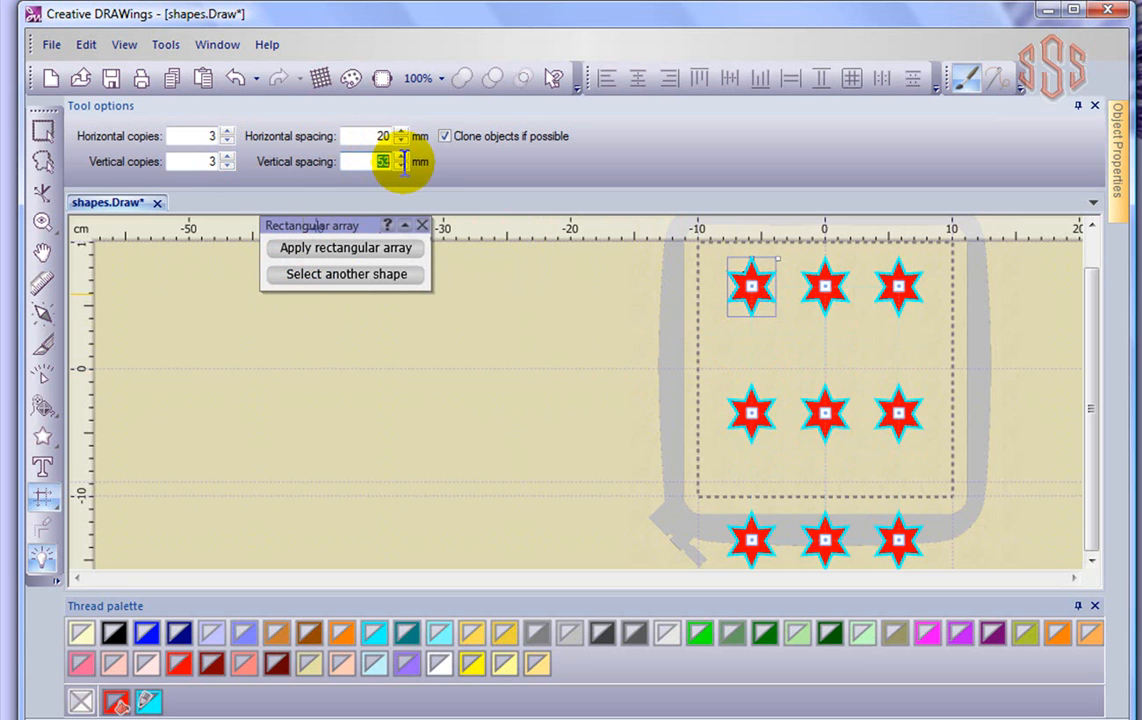
pyautogui.write('20')
pyautogui.press('Return')
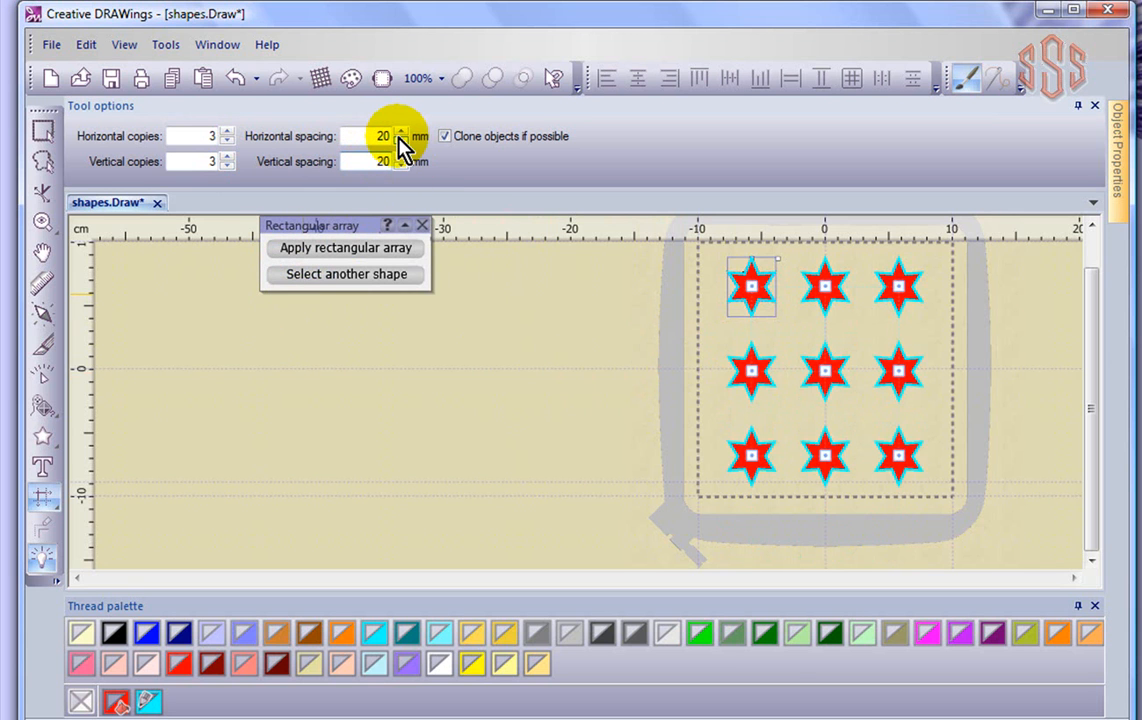
# Pick the star again as the array's source shape, apply the rectangular array and deselect the result
pyautogui.moveTo(757, 367); pyautogui.dragTo(774, 289)
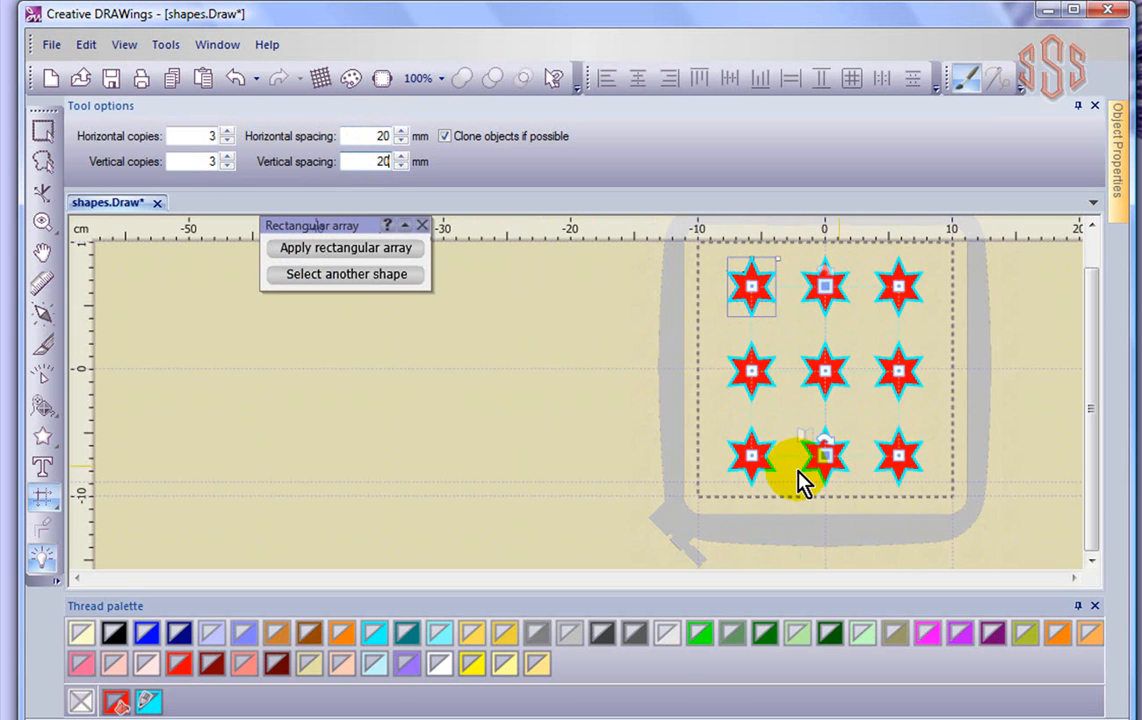
pyautogui.click(362, 258)
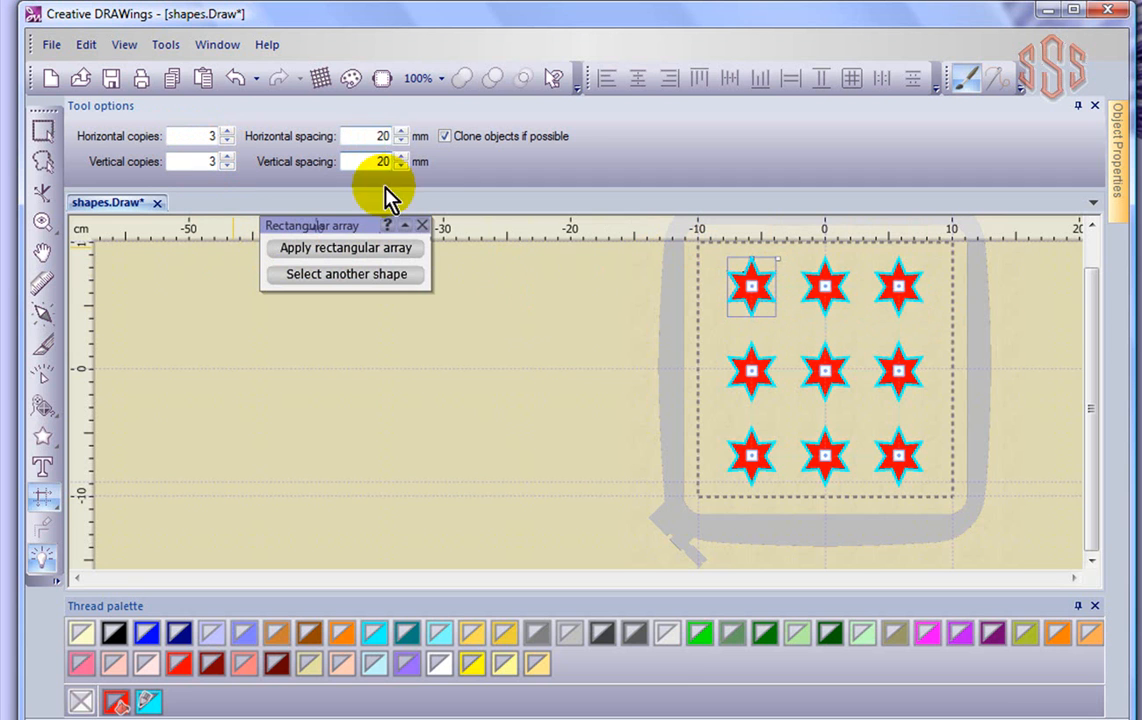
pyautogui.click(345, 276)
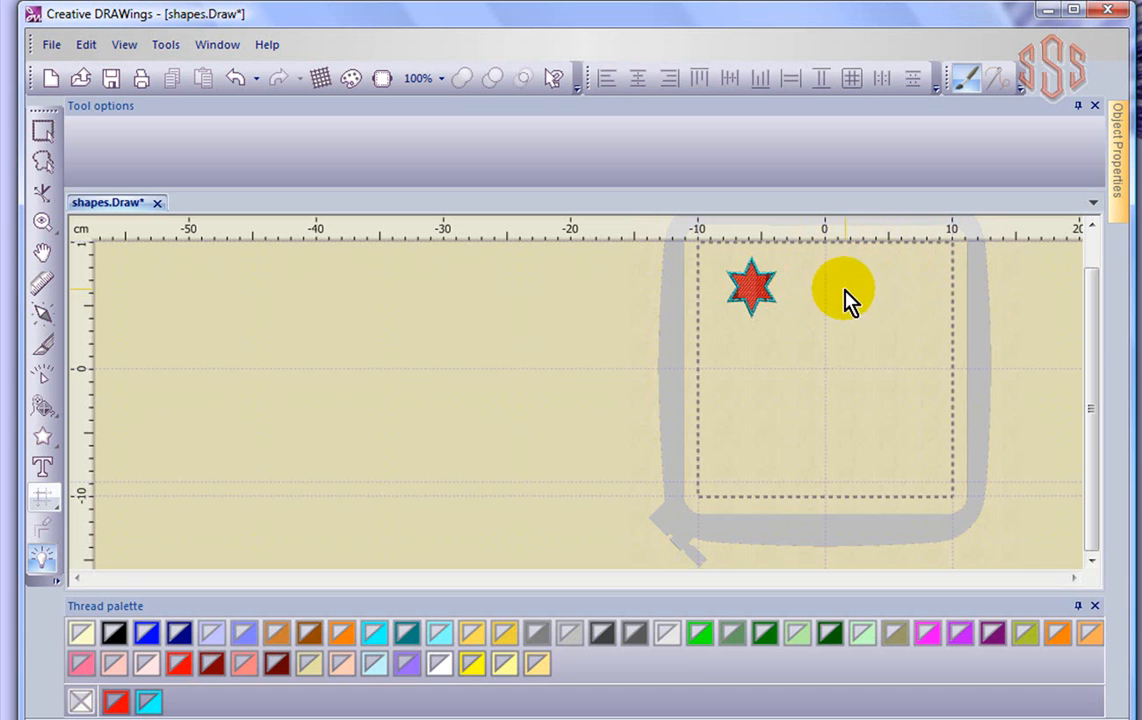
pyautogui.click(750, 286)
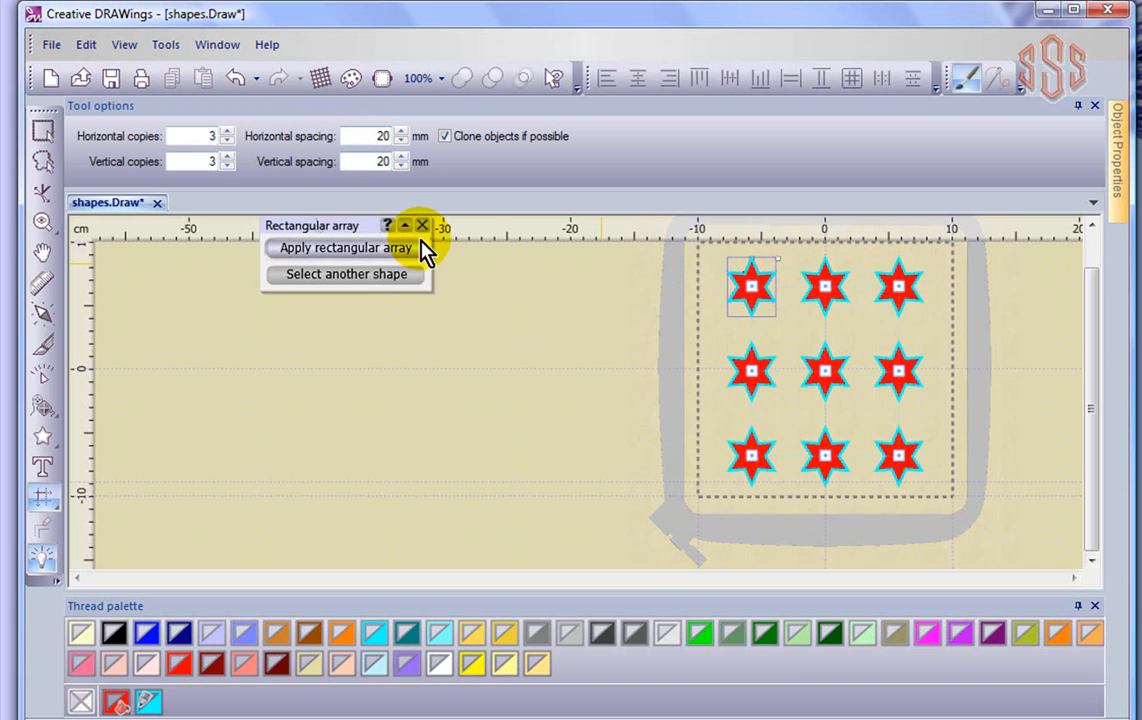
pyautogui.click(343, 258)
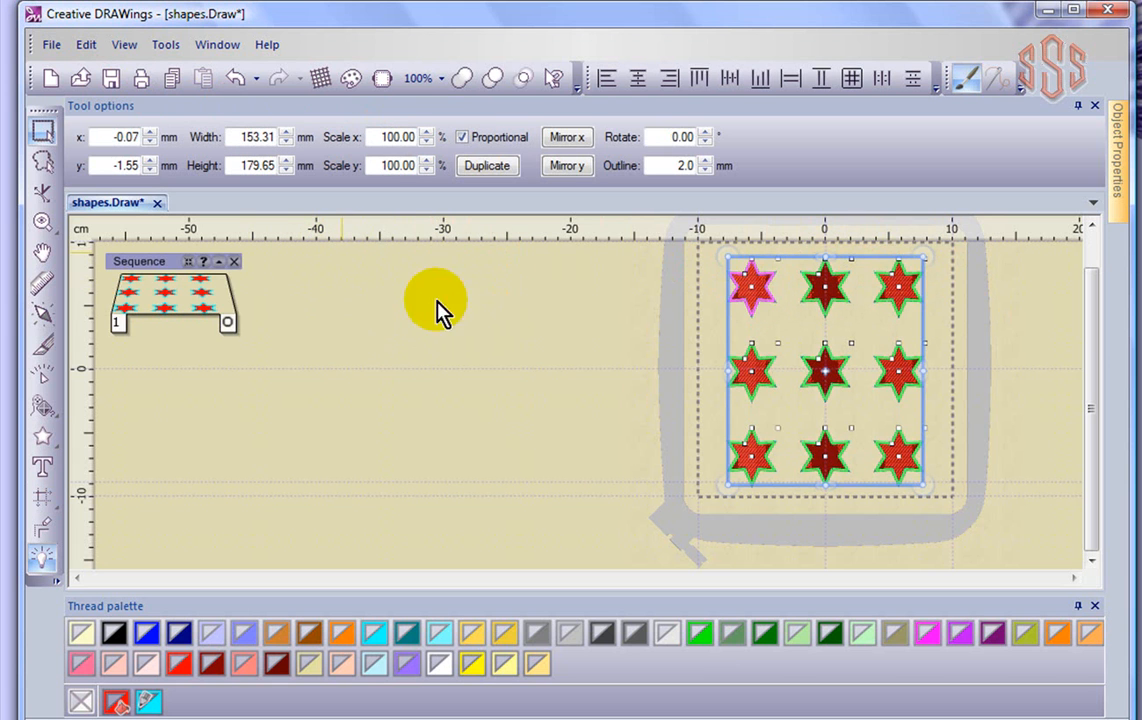
pyautogui.click(596, 325)
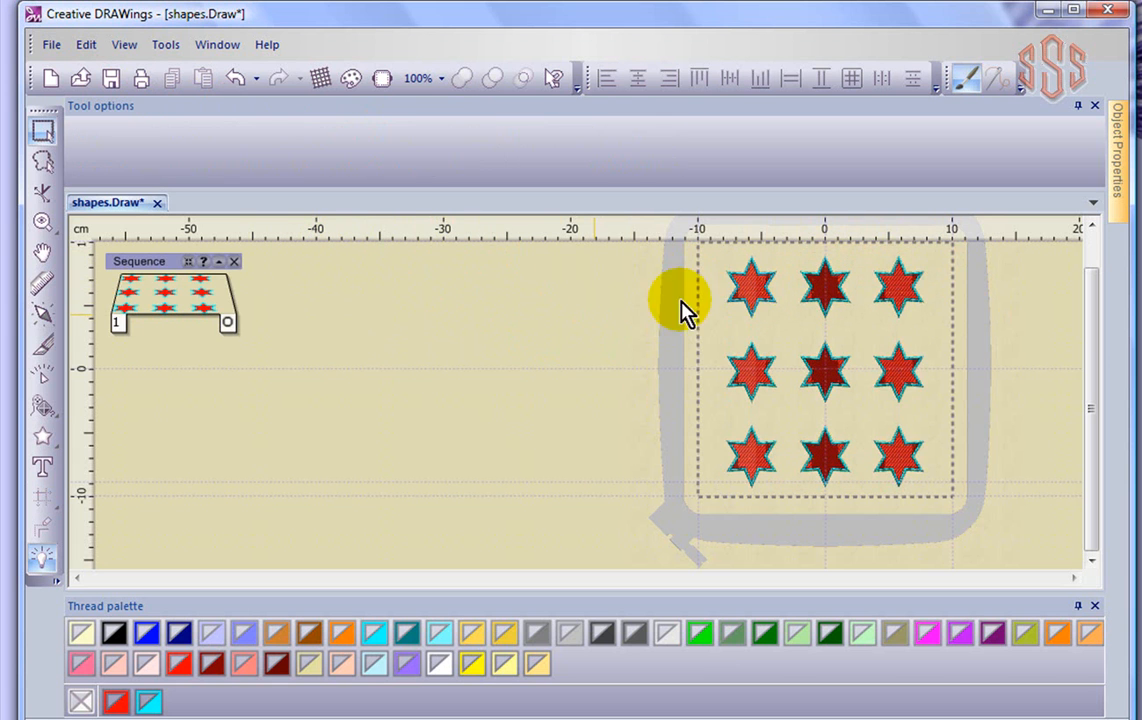
# Select the stars in the array's top row one by one and undo the applied array
pyautogui.click(748, 290)
pyautogui.click(828, 298)
pyautogui.click(897, 295)
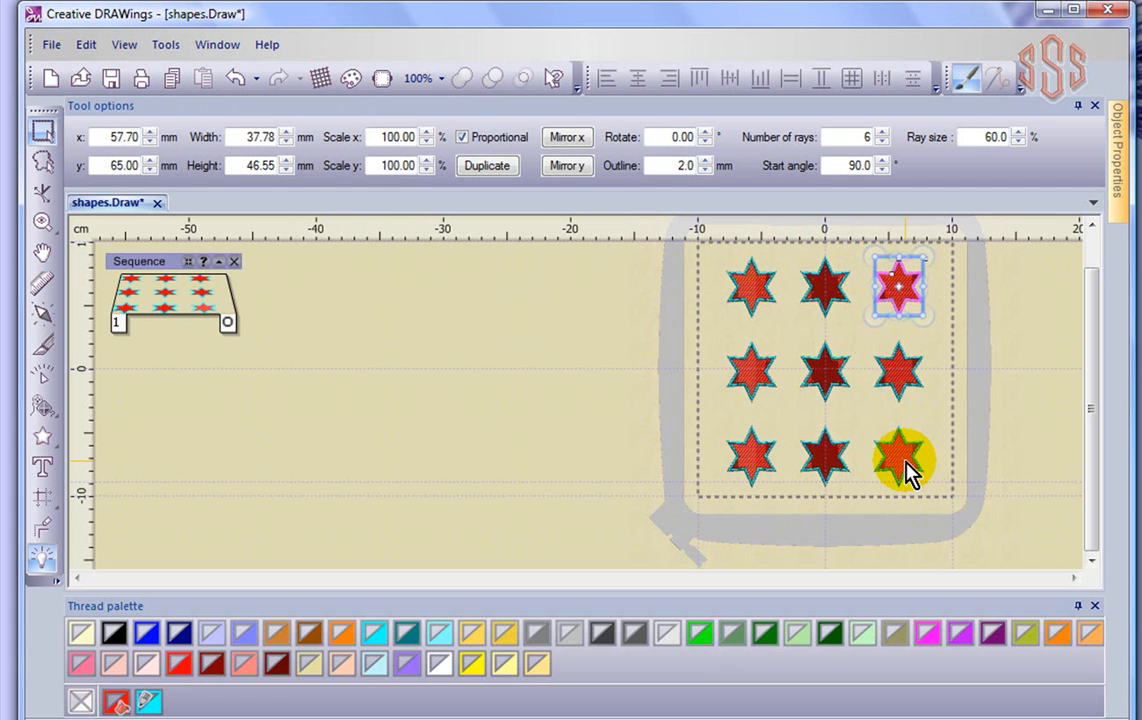
pyautogui.click(235, 80)
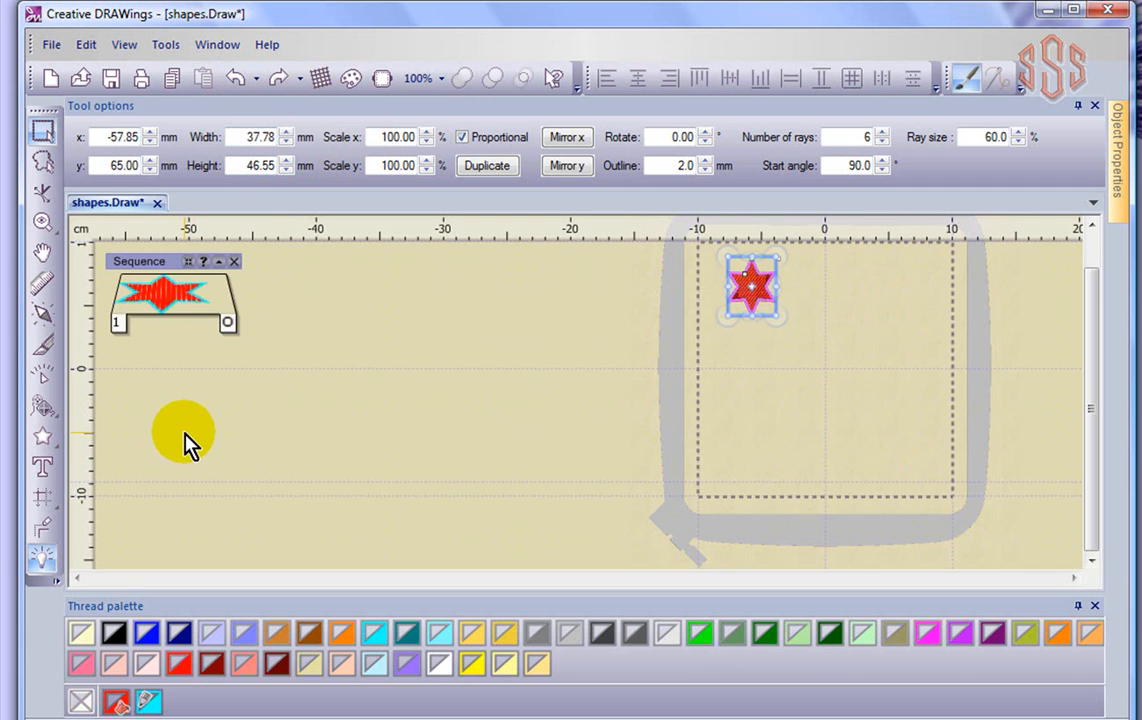
# Check the Add new objects as clones setting and apply the star's rectangular array again with Clone objects if possible enabled
pyautogui.click(42, 497)
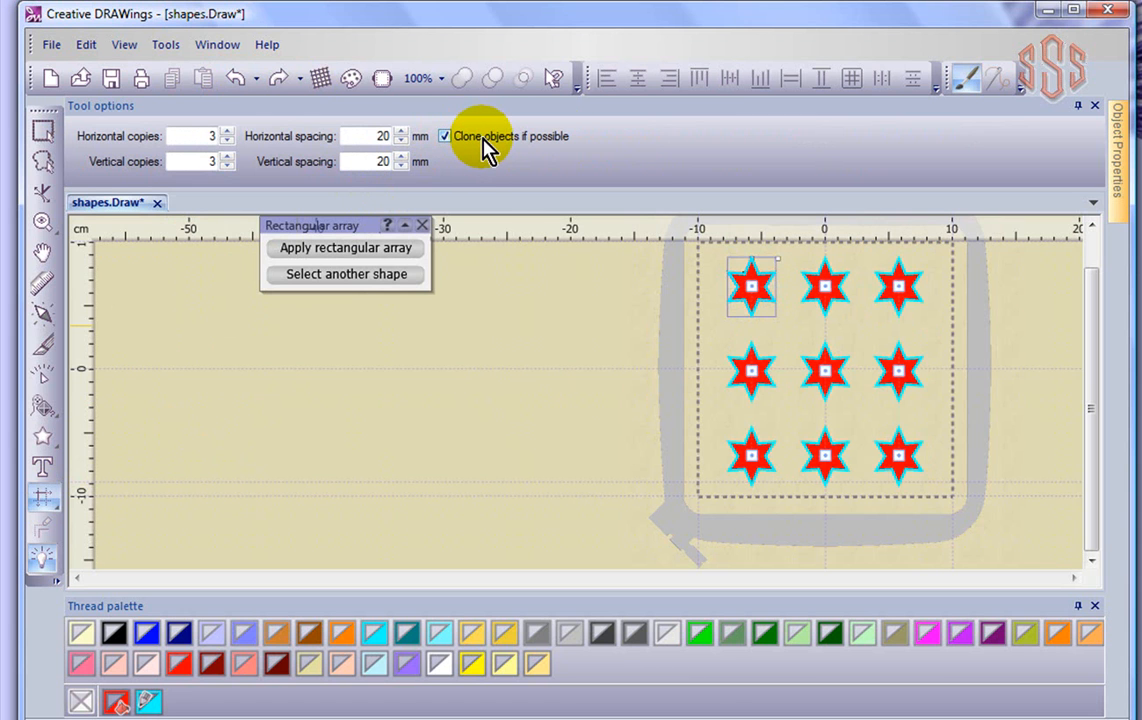
pyautogui.click(86, 45)
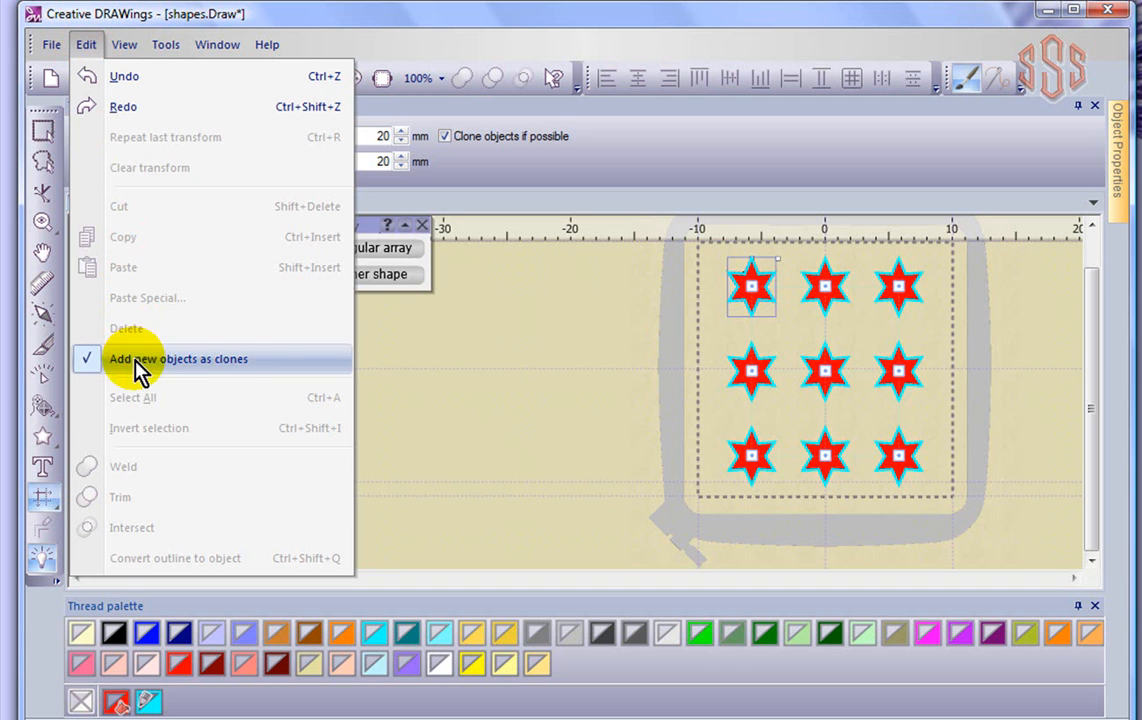
pyautogui.click(259, 361)
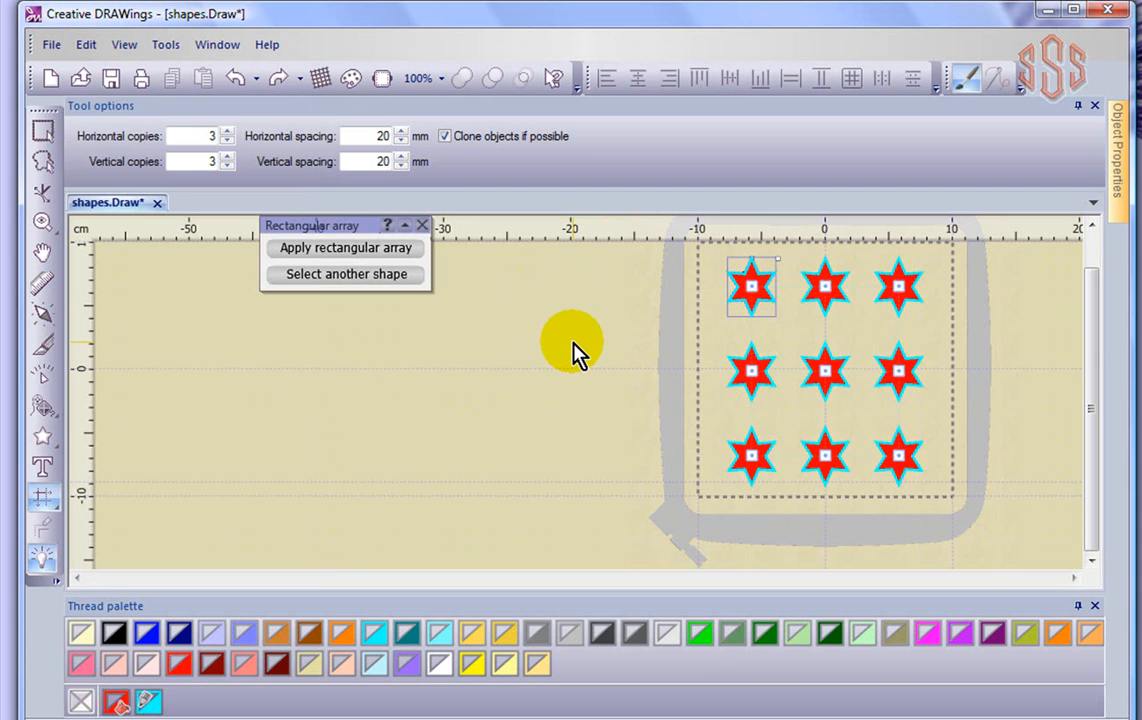
pyautogui.click(446, 136)
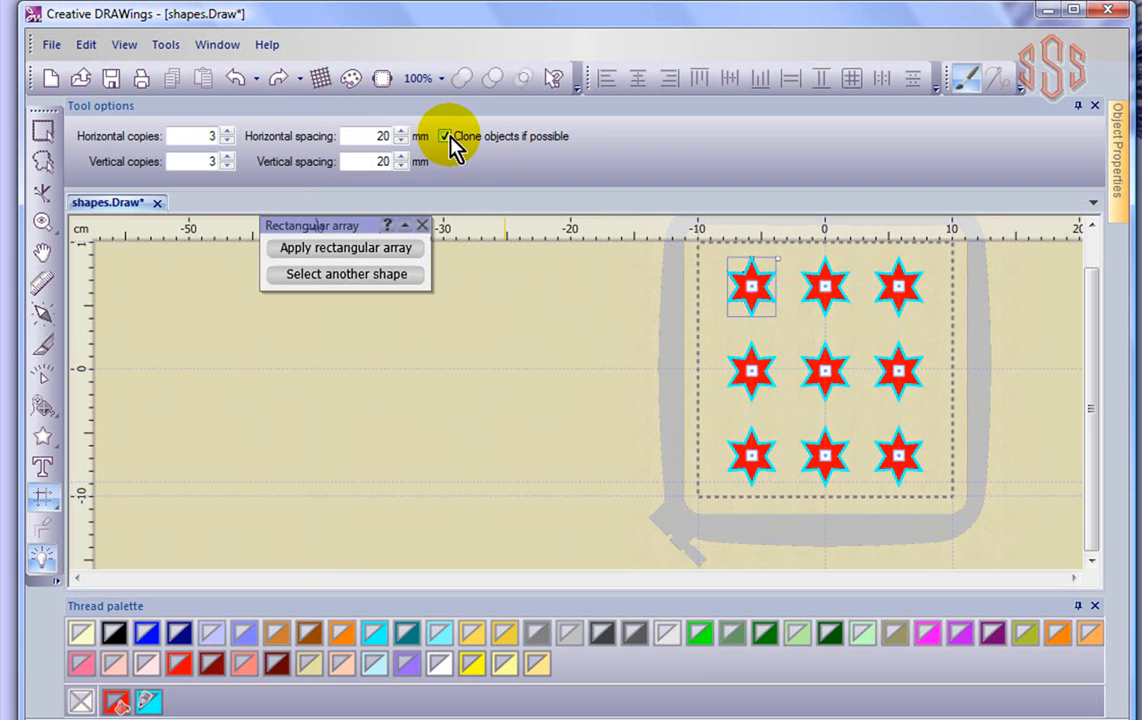
pyautogui.click(324, 250)
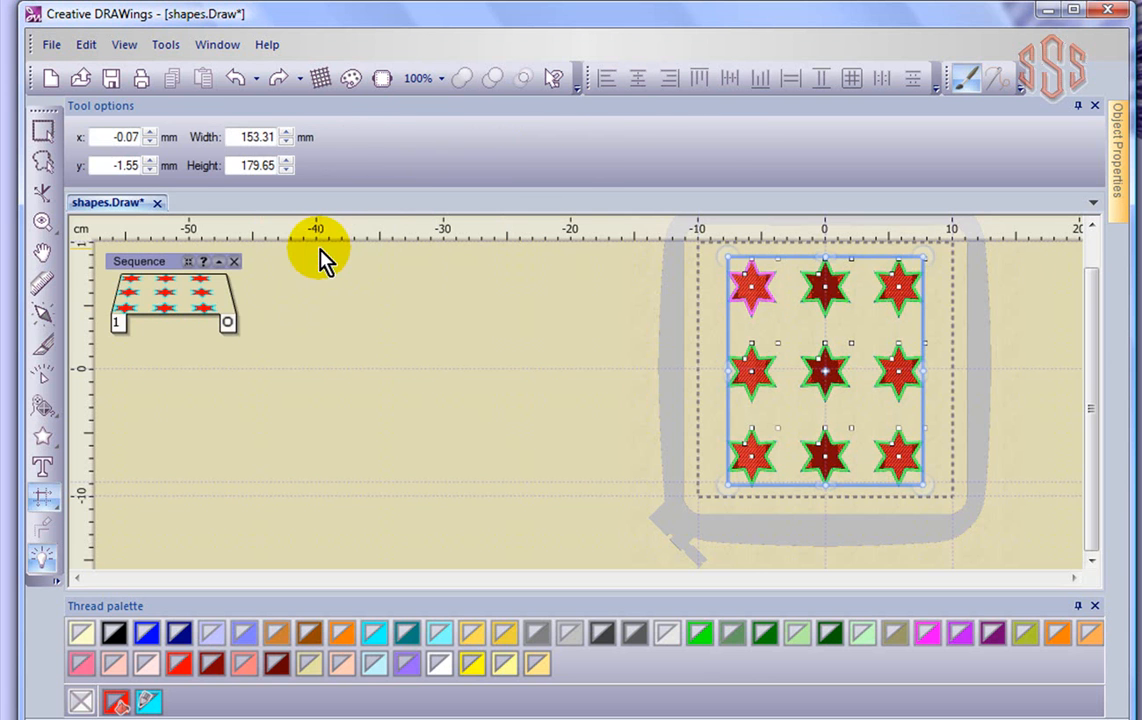
pyautogui.click(550, 335)
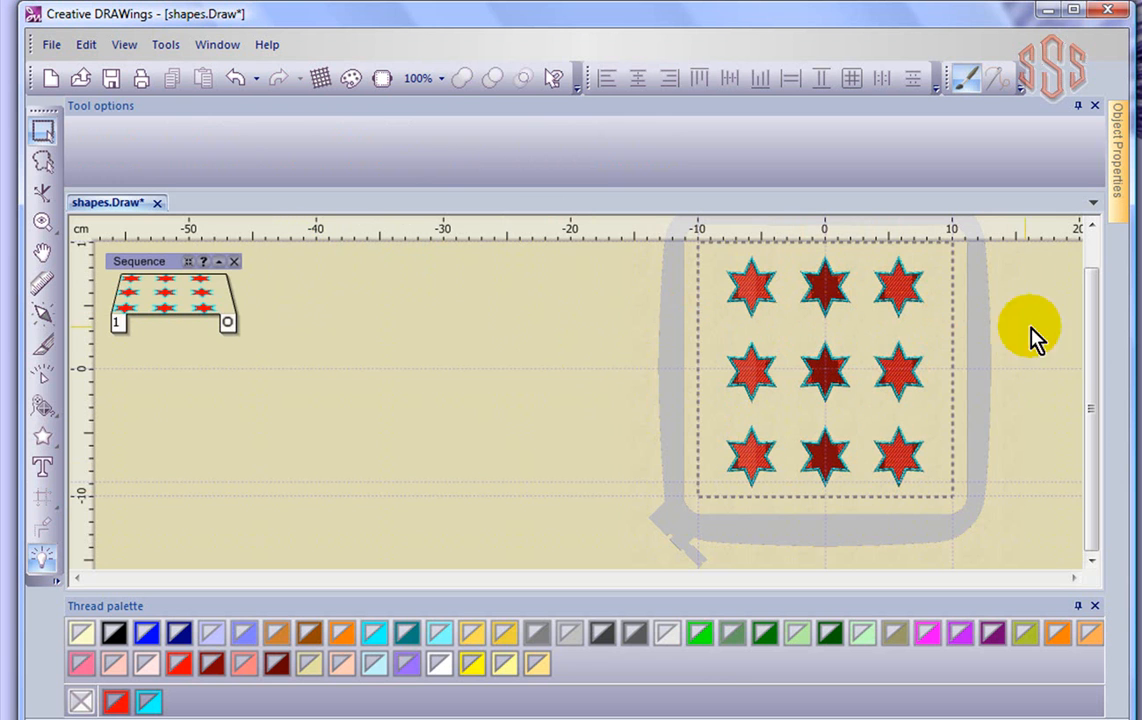
# Set the number of rays of the first star in the array's upper row to 5 and deselect it
pyautogui.moveTo(1093, 410); pyautogui.dragTo(1091, 385)
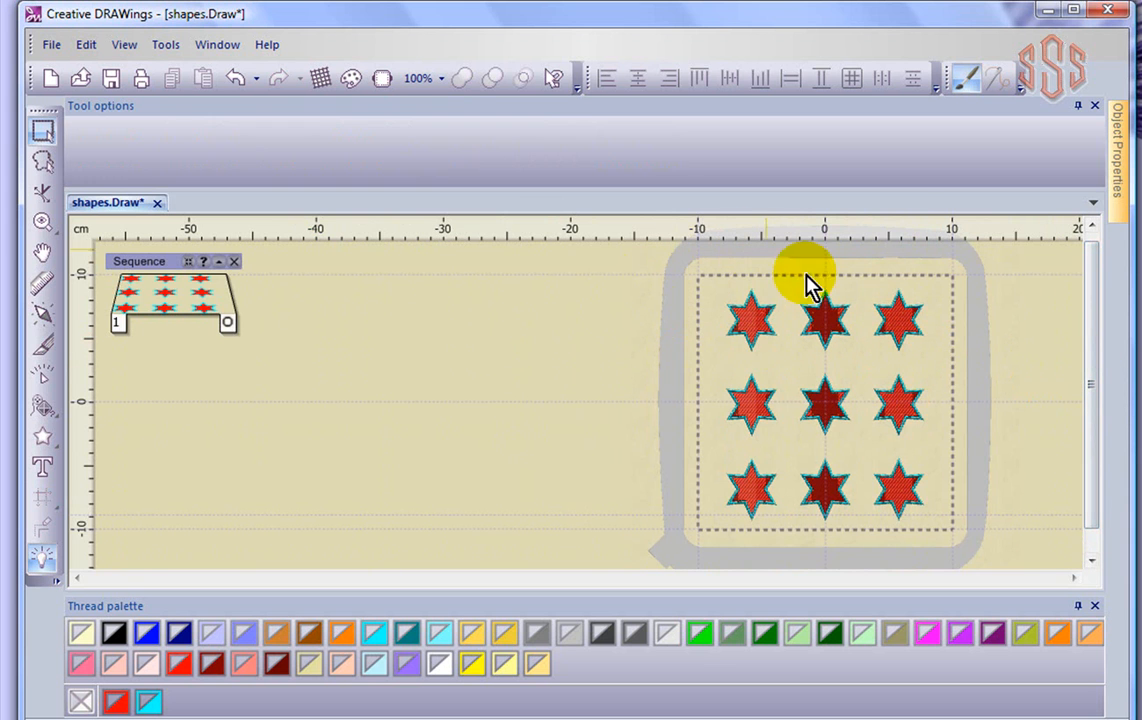
pyautogui.scroll(2, 762, 362)
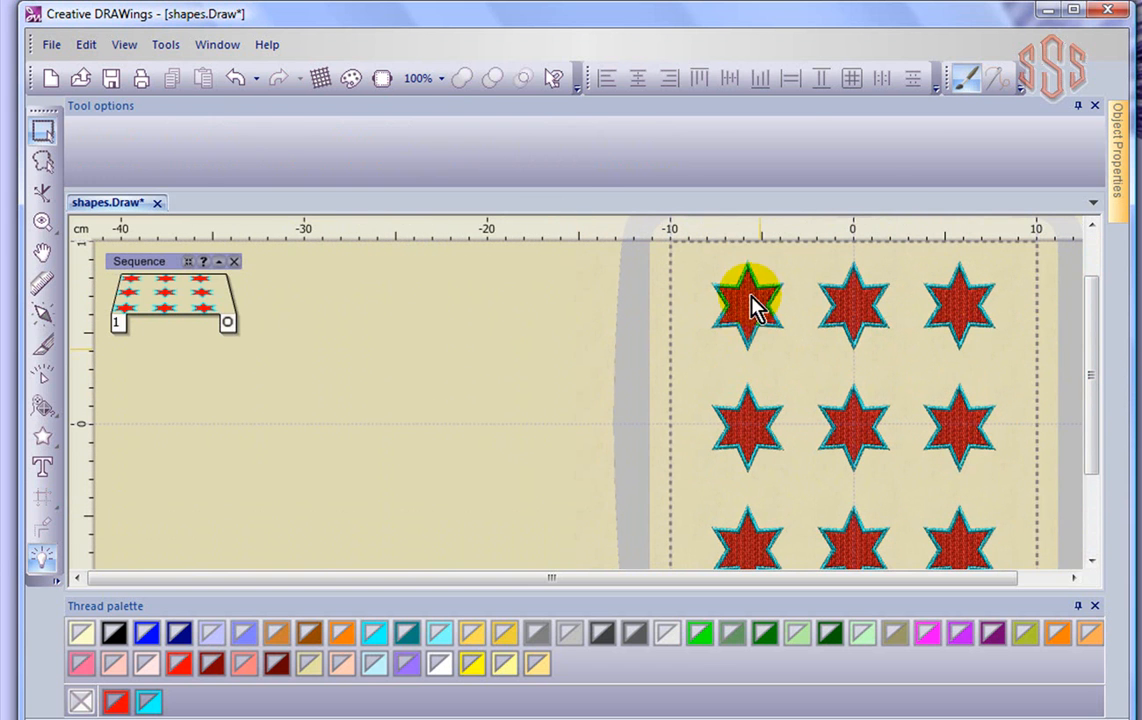
pyautogui.click(757, 317)
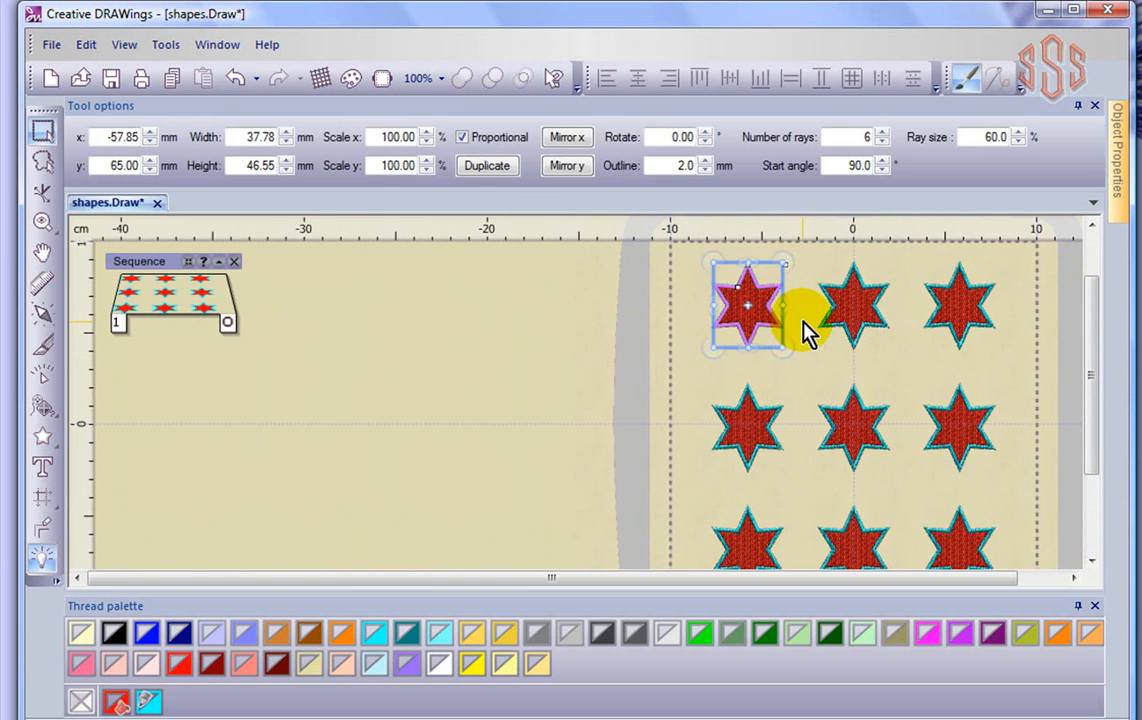
pyautogui.click(880, 142)
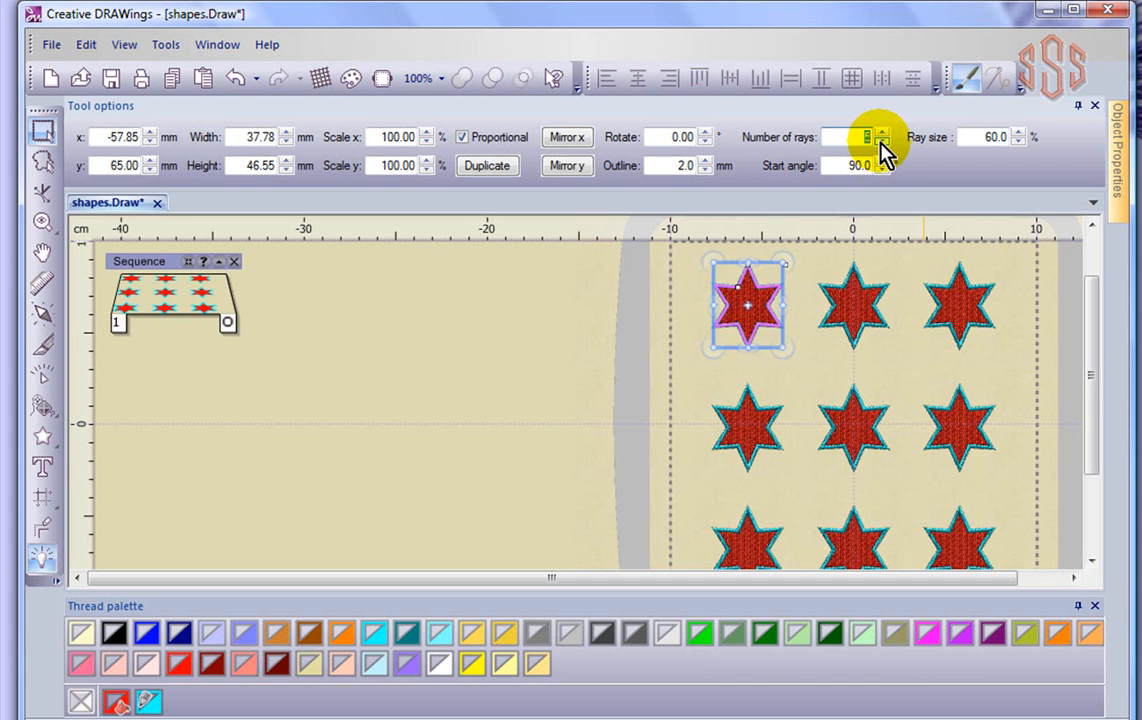
pyautogui.click(881, 144)
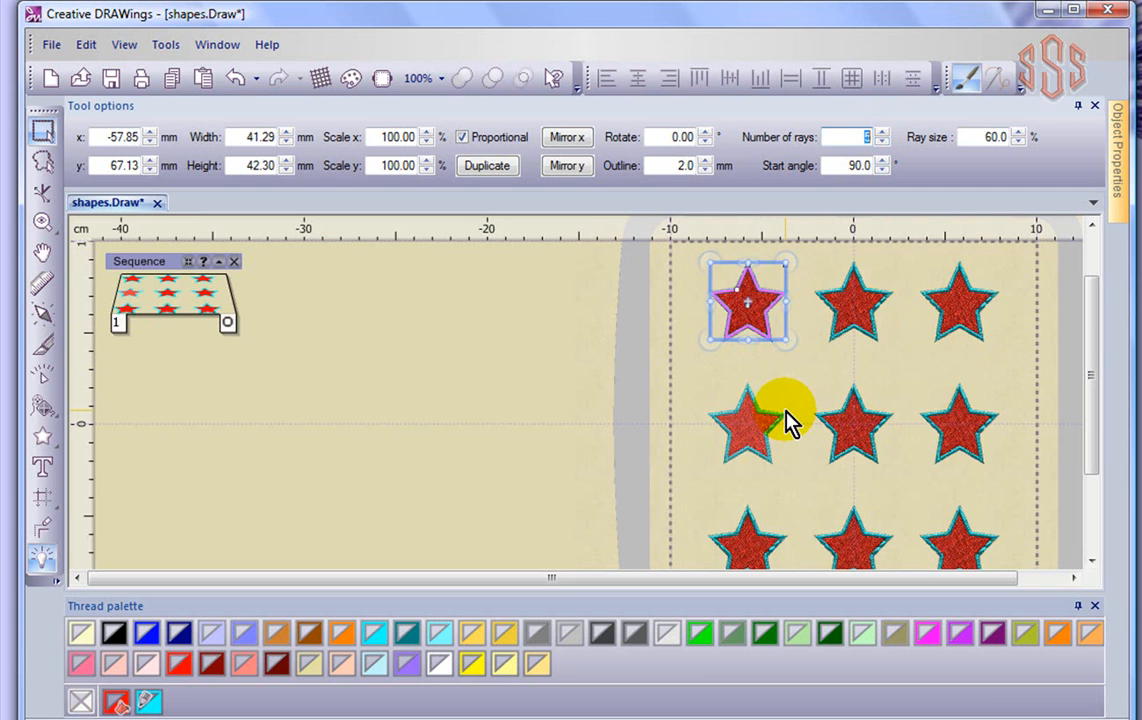
pyautogui.click(527, 352)
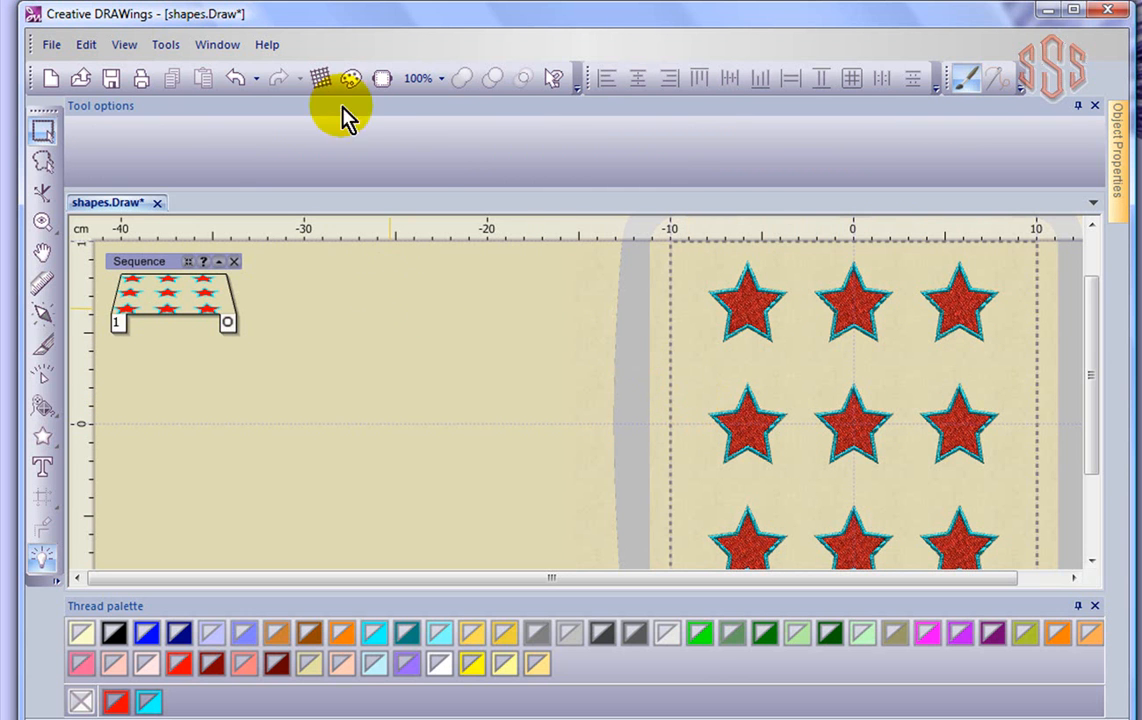
# Delete all the stars and draw a new five-ray star in the upper-left area of the hoop
pyautogui.hotkey('ctrl', 'a')
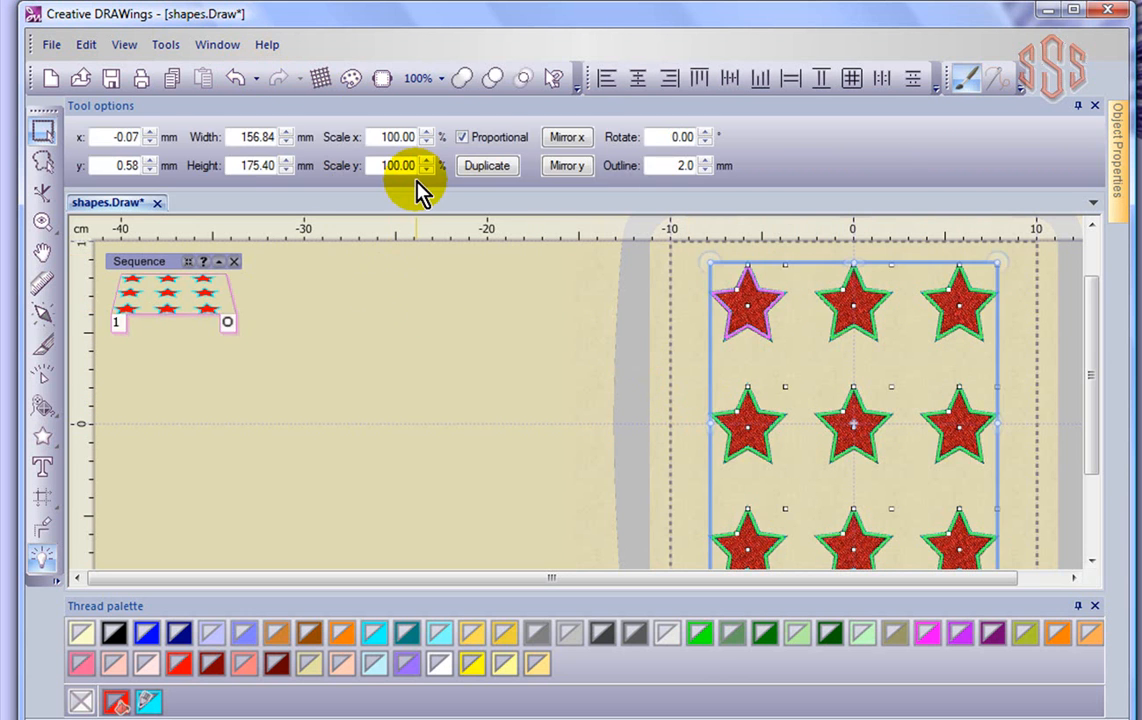
pyautogui.press('Delete')
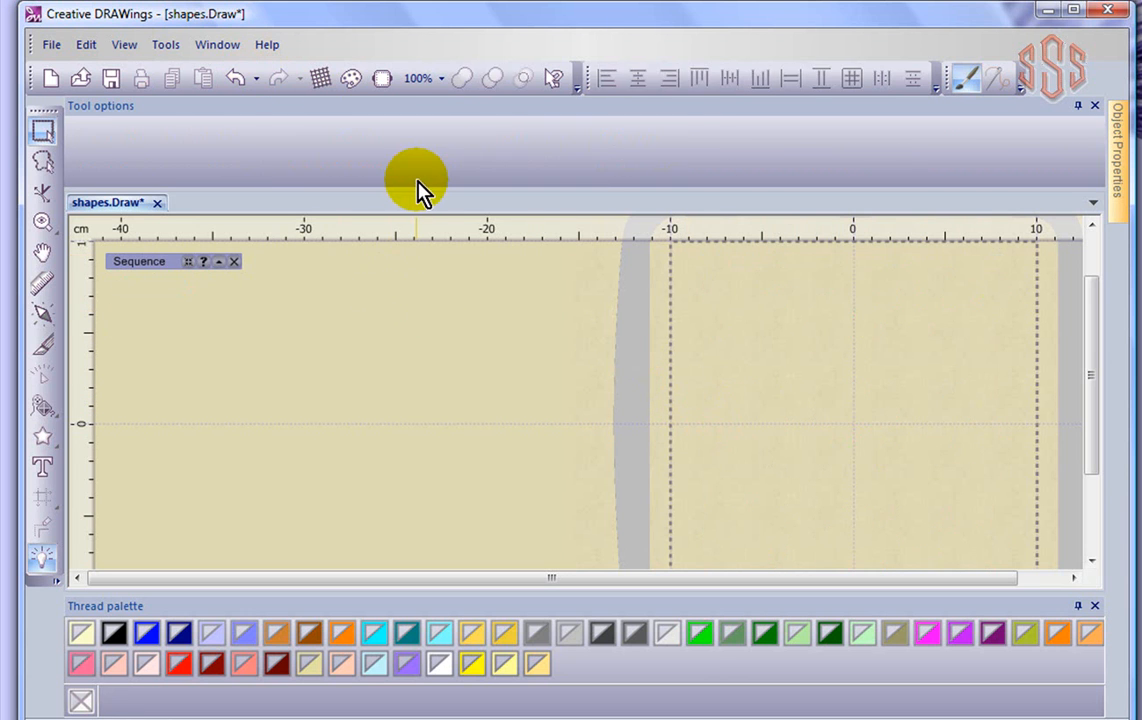
pyautogui.click(43, 440)
pyautogui.moveTo(703, 264); pyautogui.dragTo(795, 338)
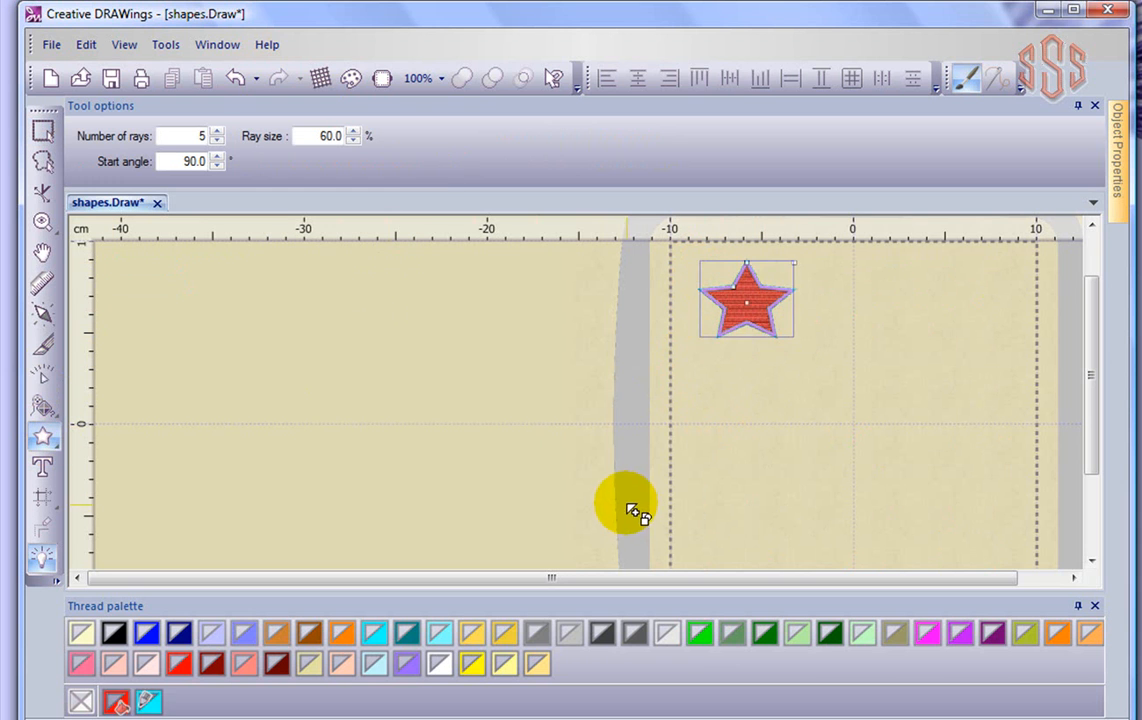
# Start a circular array of the new star around the hoop's centre and set its step count to 6
pyautogui.click(46, 495)
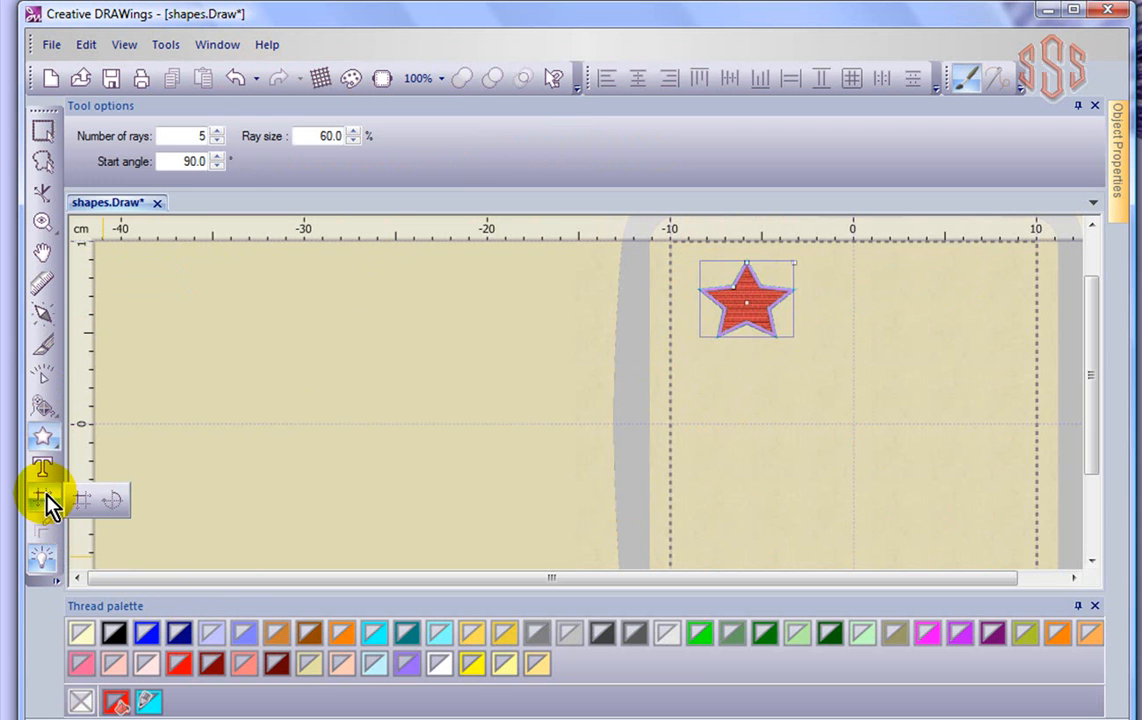
pyautogui.click(116, 503)
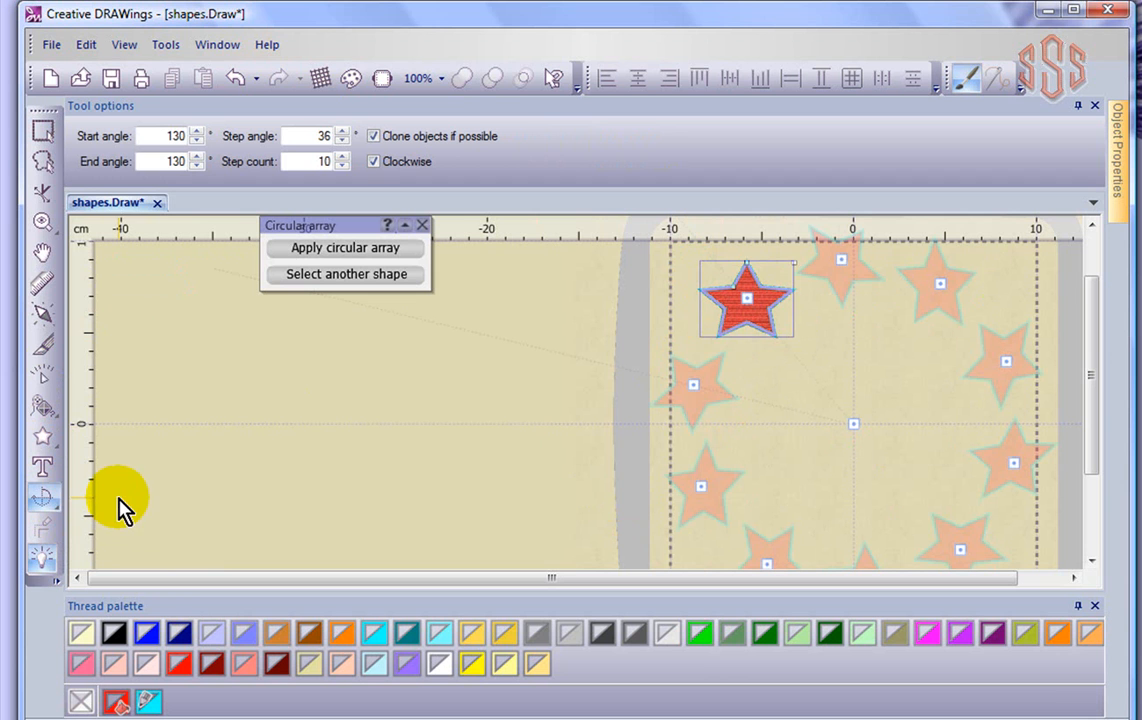
pyautogui.scroll(-1, 870, 418)
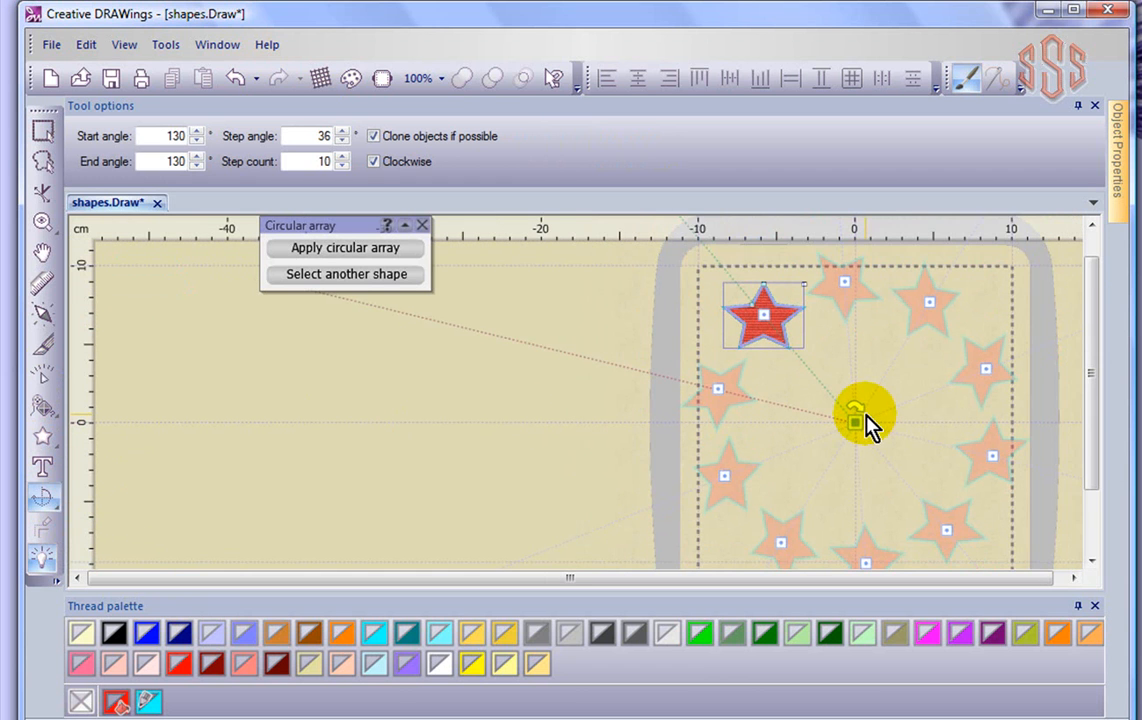
pyautogui.scroll(-1, 889, 410)
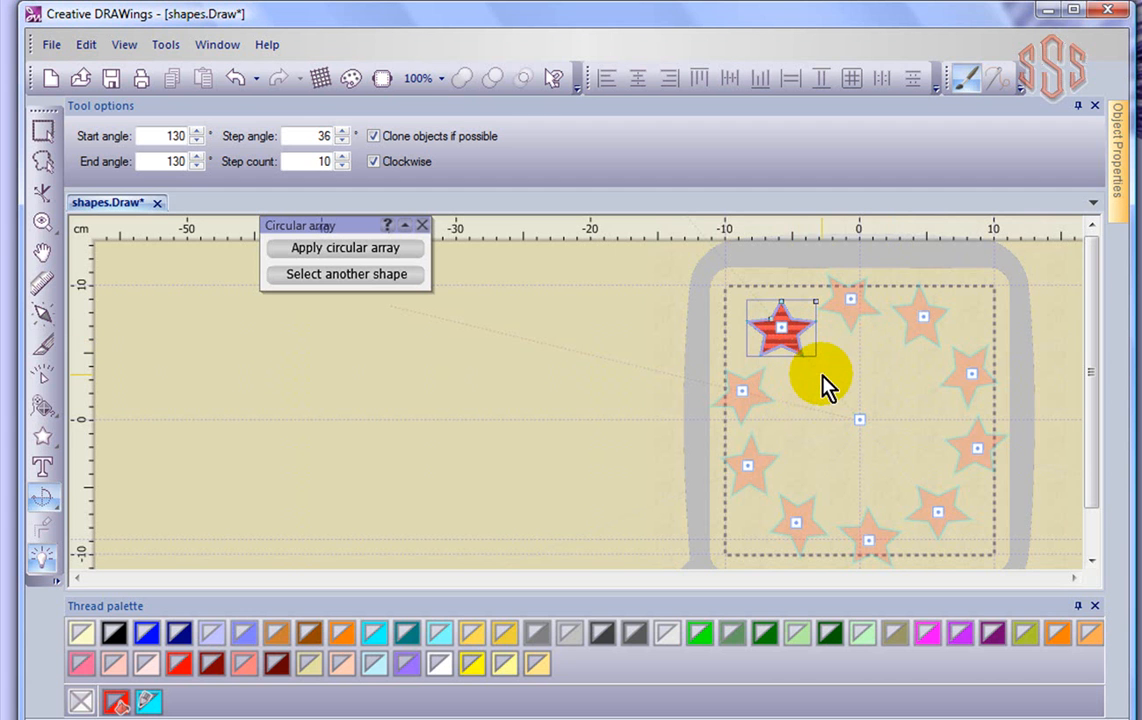
pyautogui.scroll(2, 859, 383)
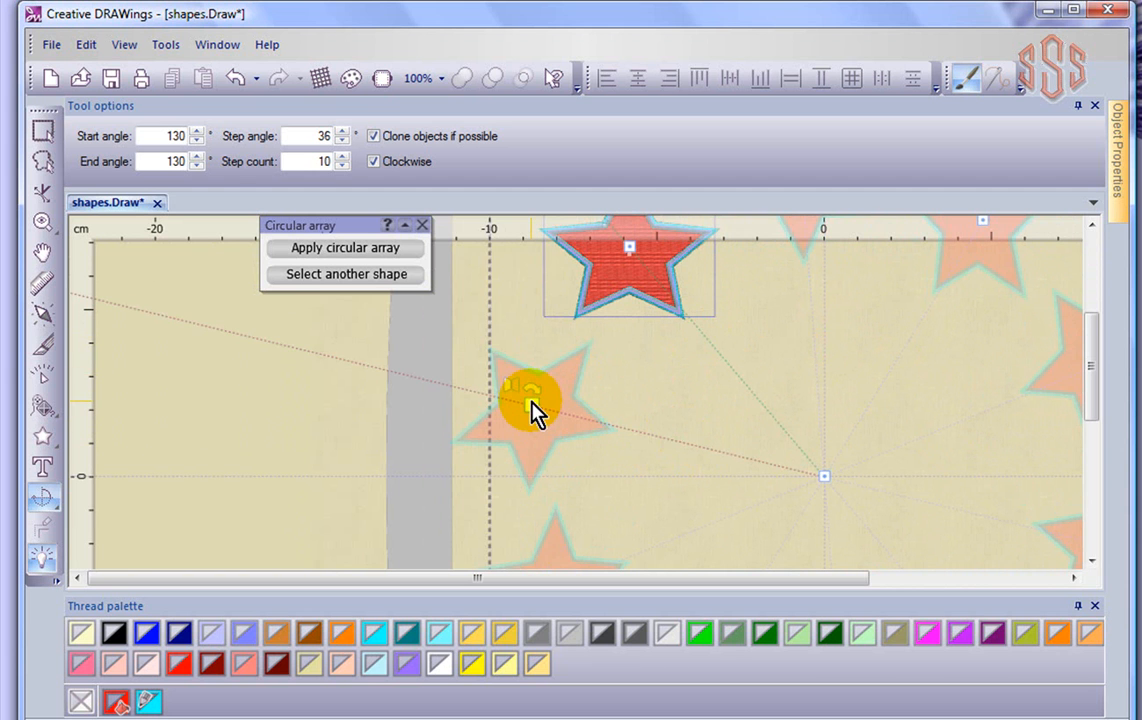
pyautogui.scroll(-2, 748, 377)
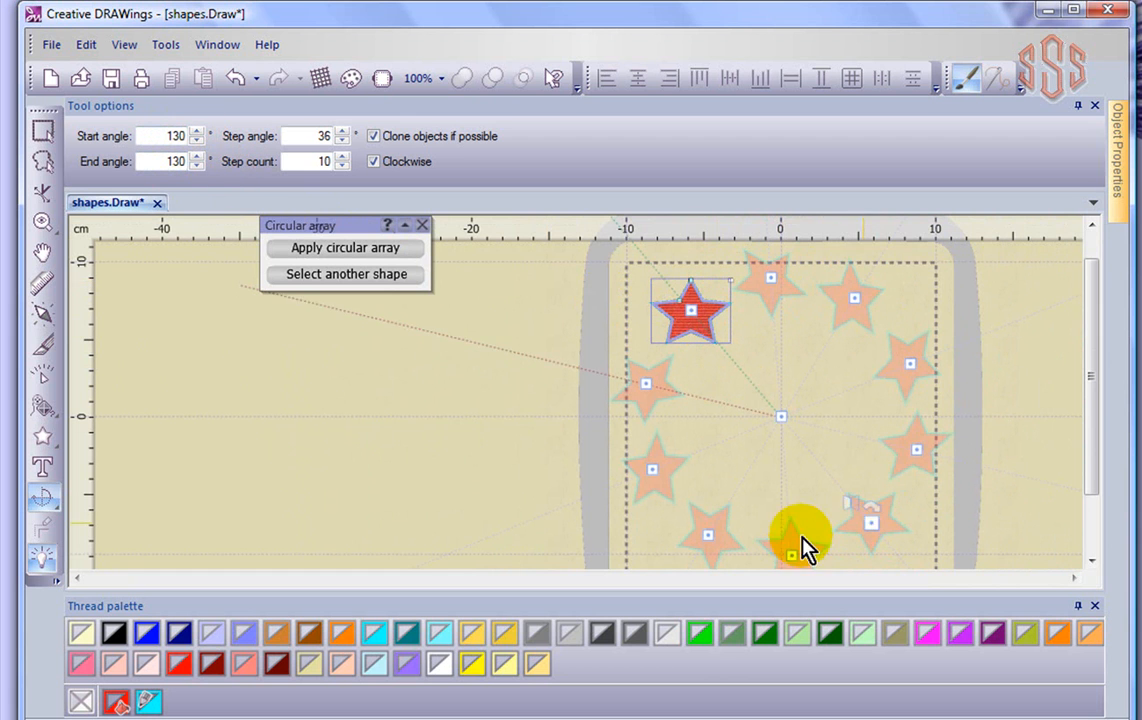
pyautogui.doubleClick(310, 161)
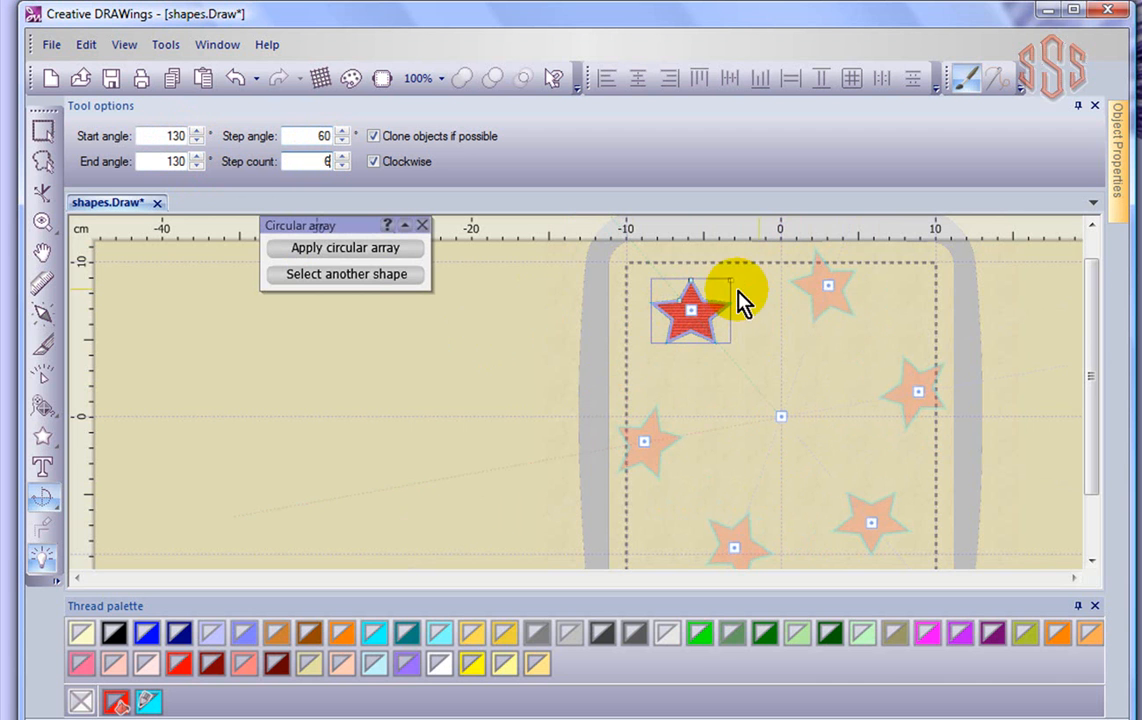
# Try a step angle of 10° for the circular array and set it back to 60°
pyautogui.doubleClick(318, 135)
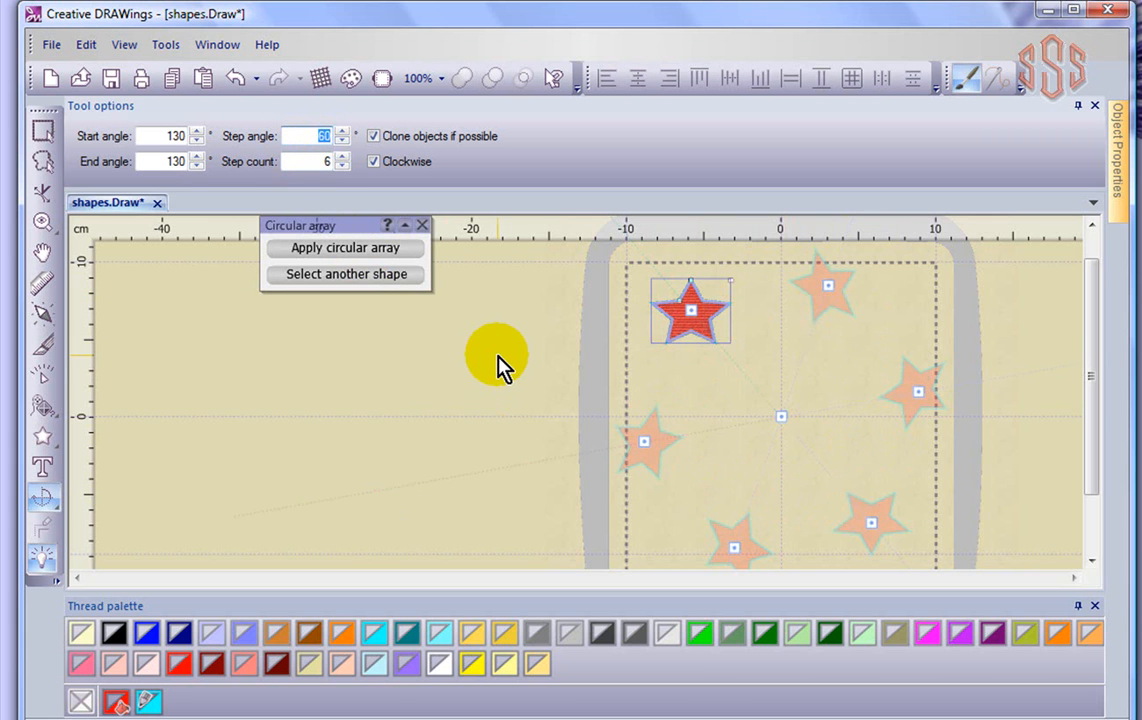
pyautogui.write('10')
pyautogui.press('Return')
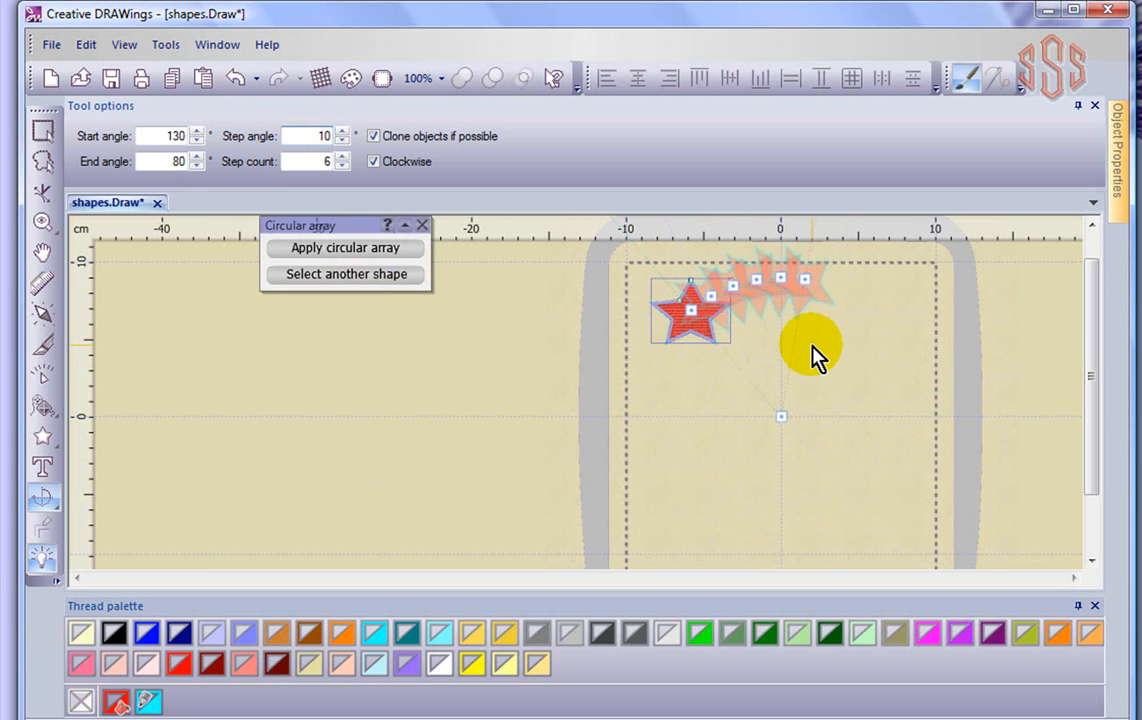
pyautogui.doubleClick(313, 137)
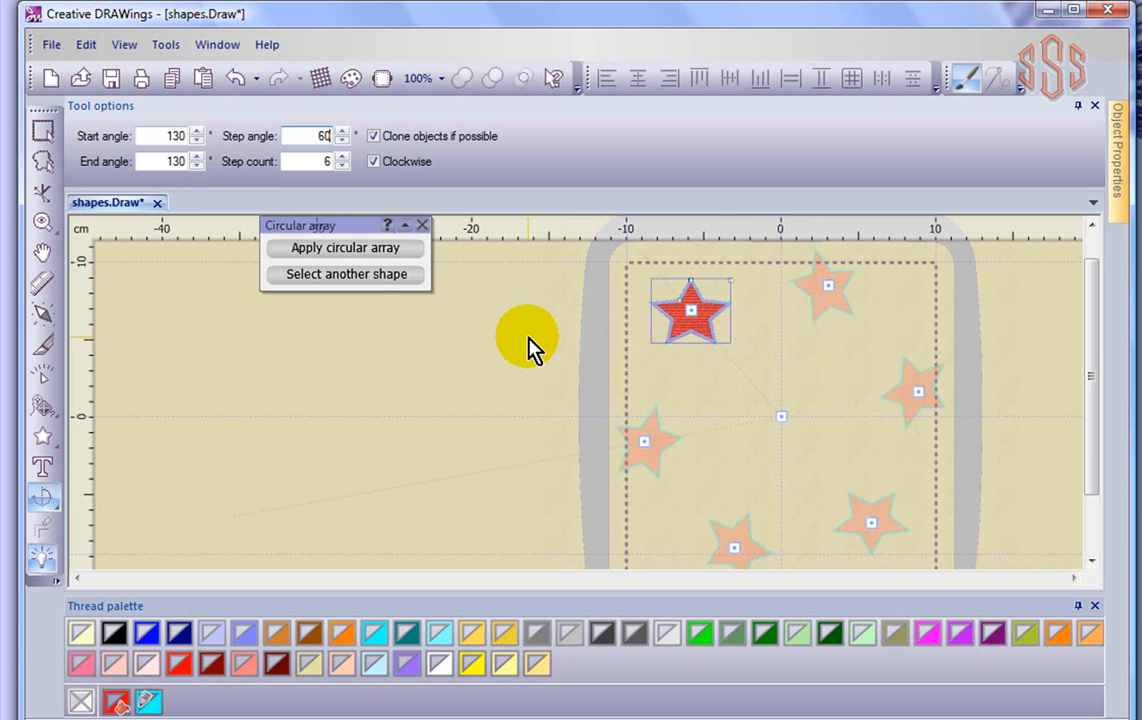
# Set the step count to 12 and apply the circular array with its first star shifted slightly outward
pyautogui.doubleClick(323, 161)
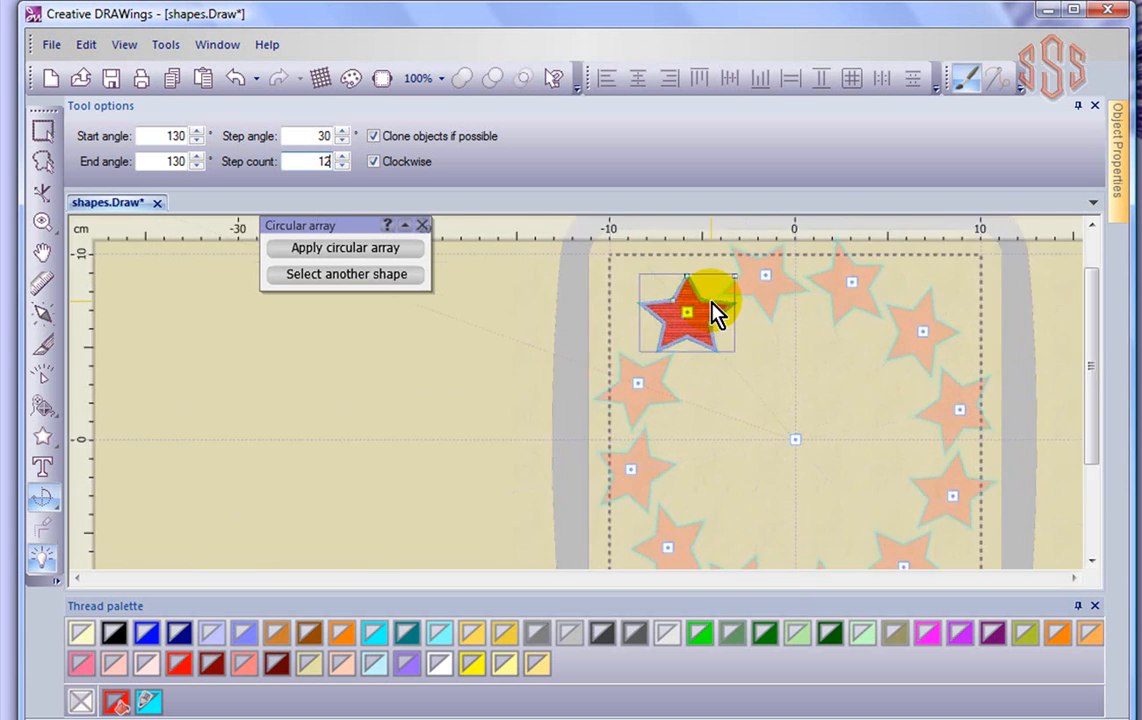
pyautogui.scroll(2, 714, 313)
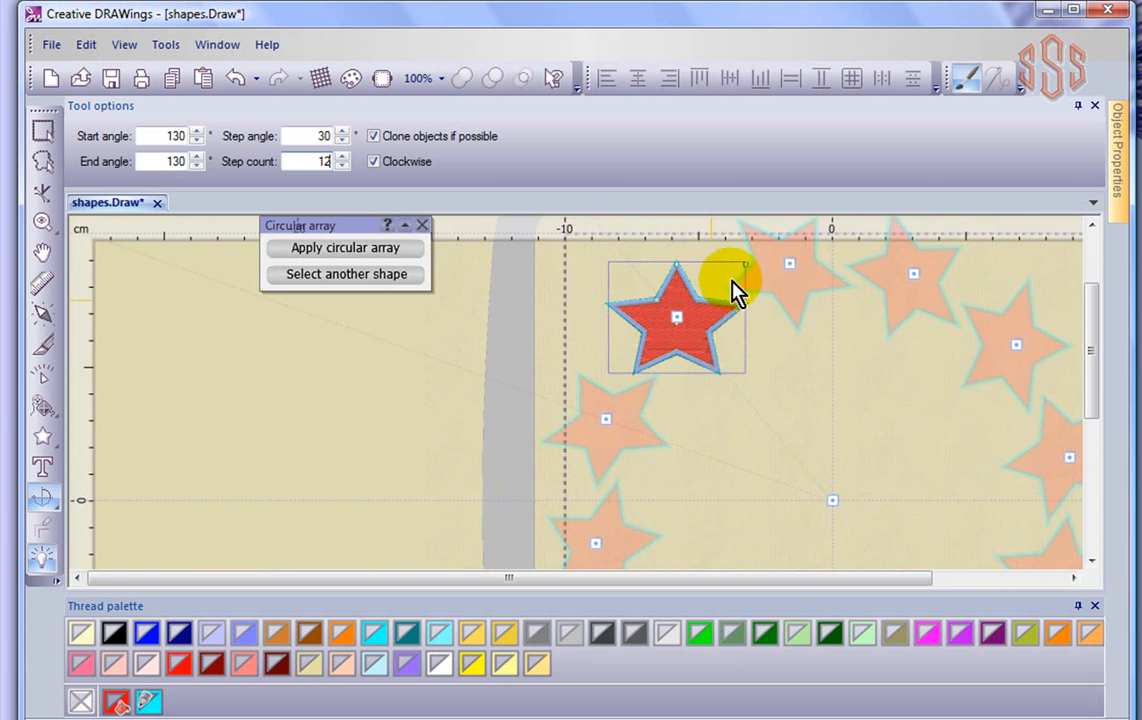
pyautogui.click(680, 314)
pyautogui.moveTo(680, 312)
pyautogui.mouseDown()
pyautogui.moveTo(782, 449)
pyautogui.moveTo(742, 401)
pyautogui.moveTo(689, 398)
pyautogui.moveTo(630, 451)
pyautogui.moveTo(619, 367)
pyautogui.moveTo(656, 318)
pyautogui.moveTo(647, 285)
pyautogui.moveTo(738, 407)
pyautogui.moveTo(678, 345)
pyautogui.moveTo(670, 300)
pyautogui.mouseUp()
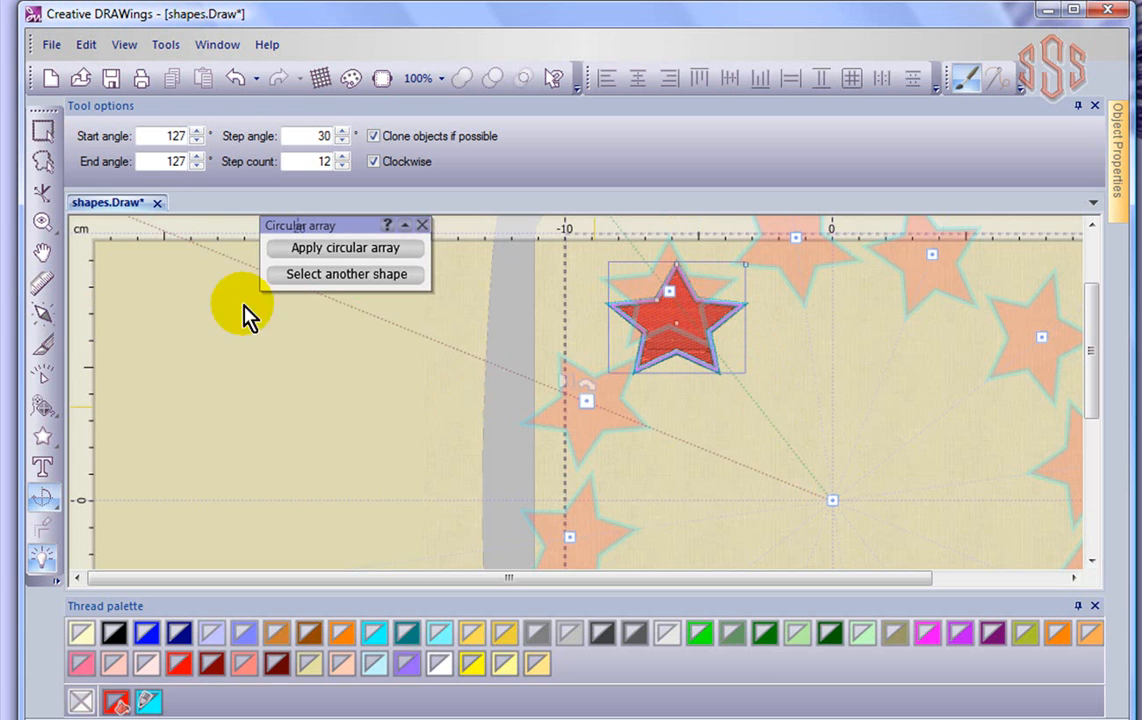
pyautogui.click(326, 248)
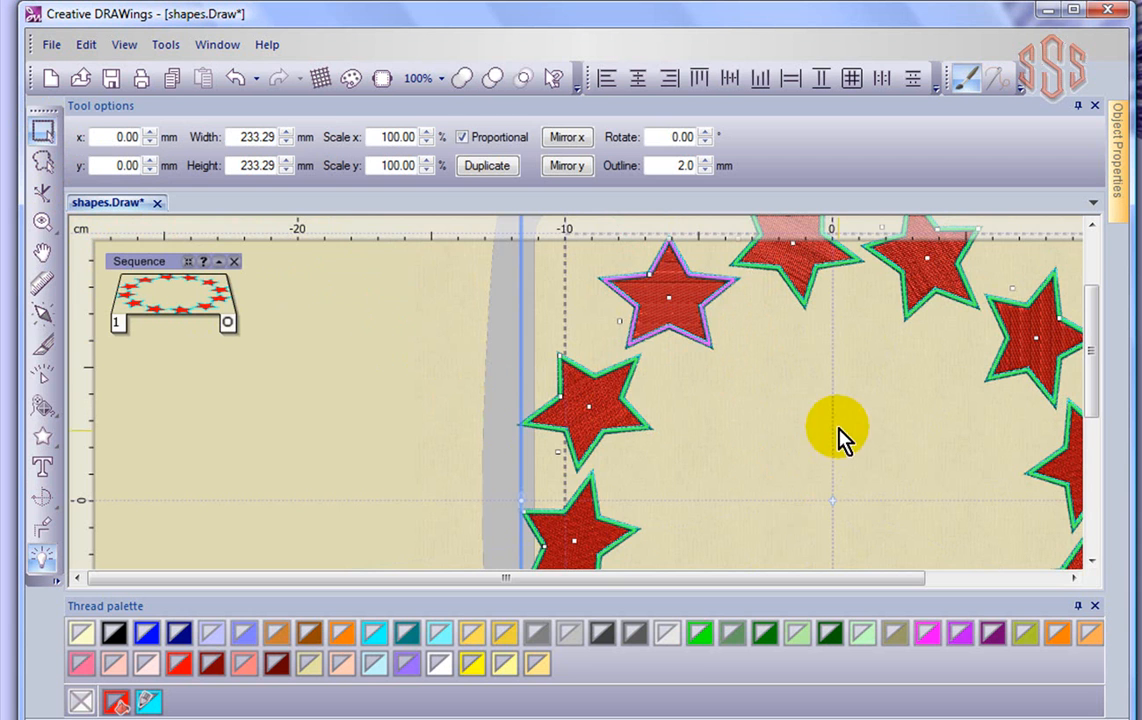
# Delete the ring of stars and draw a narrow upright ellipse above the hoop's centre
pyautogui.scroll(-2, 780, 418)
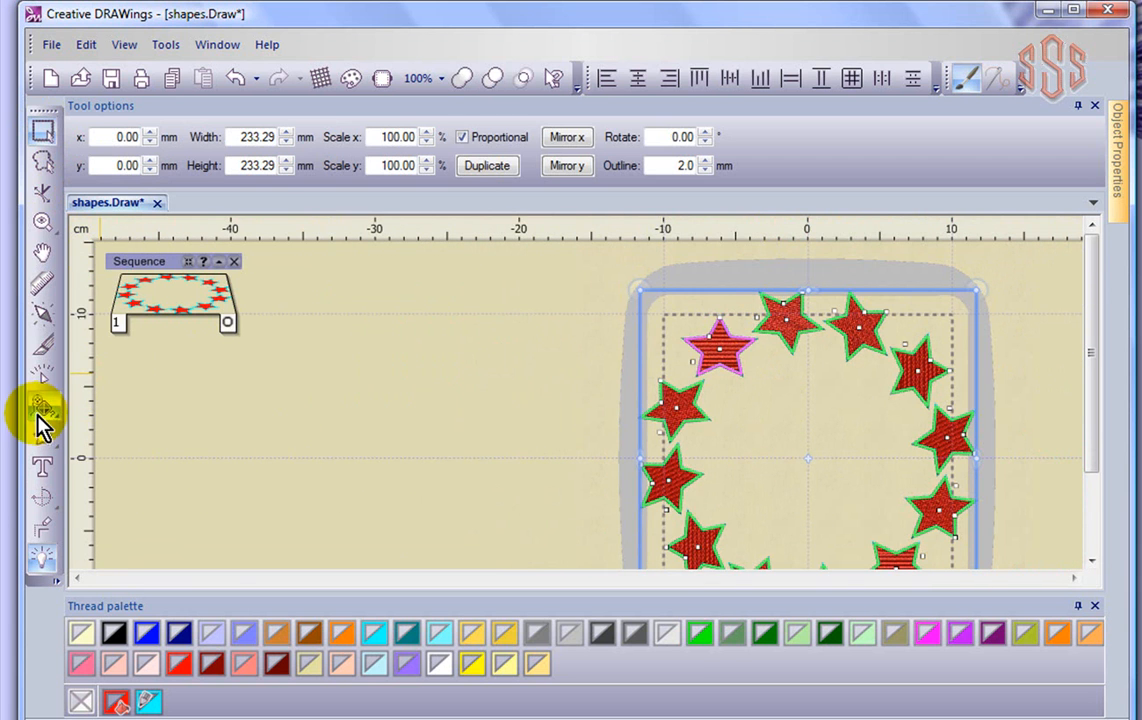
pyautogui.scroll(-2, 765, 465)
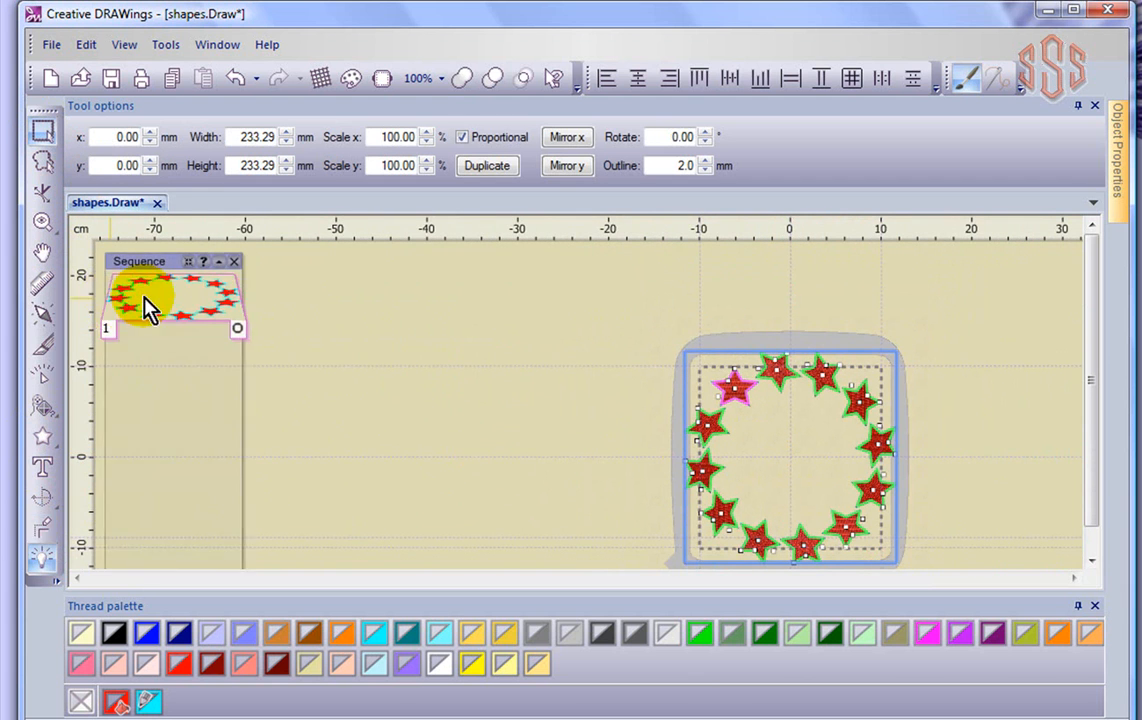
pyautogui.press('Delete')
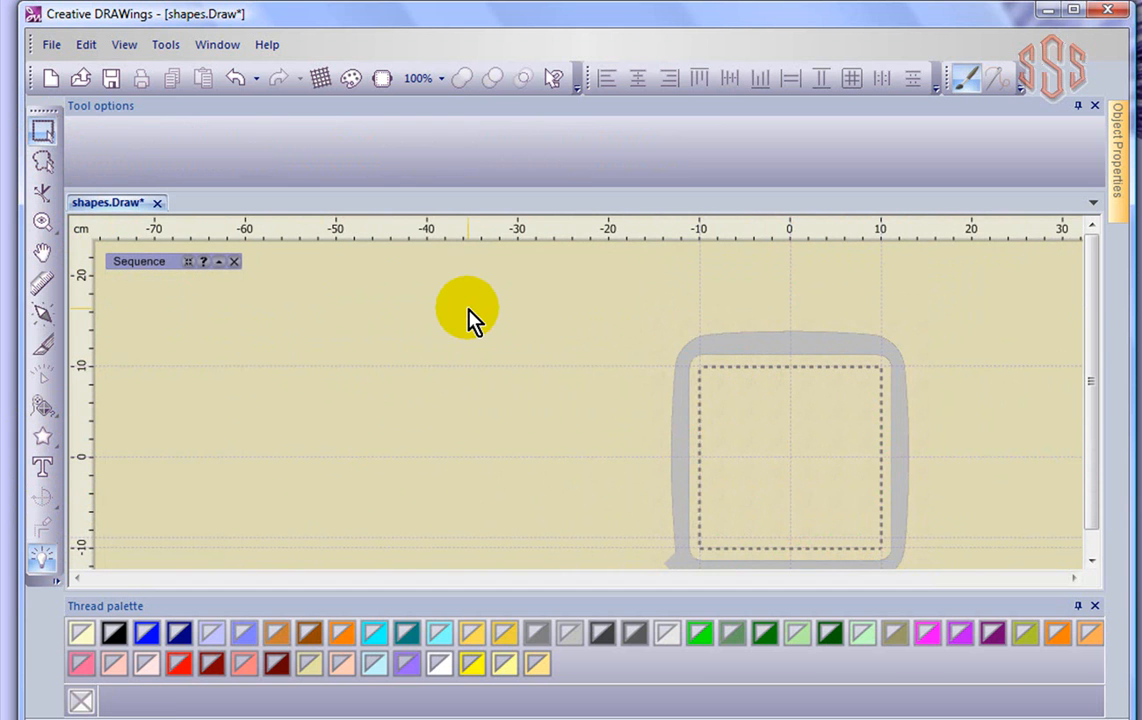
pyautogui.click(44, 440)
pyautogui.click(80, 440)
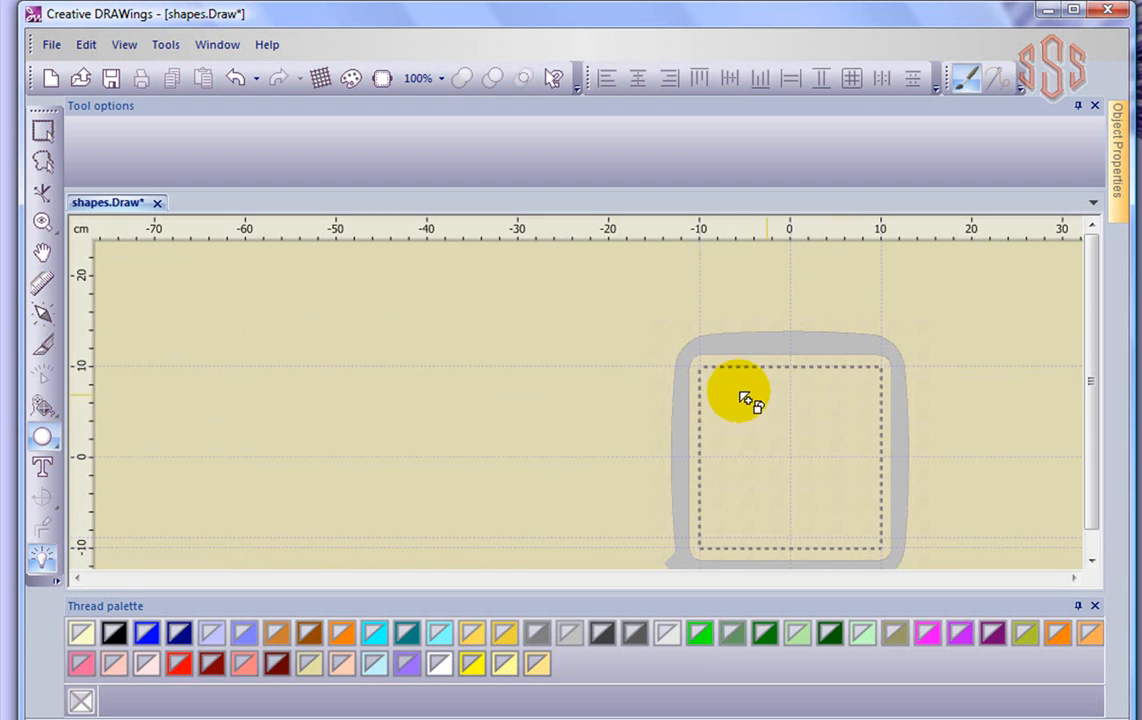
pyautogui.moveTo(783, 386); pyautogui.dragTo(806, 438)
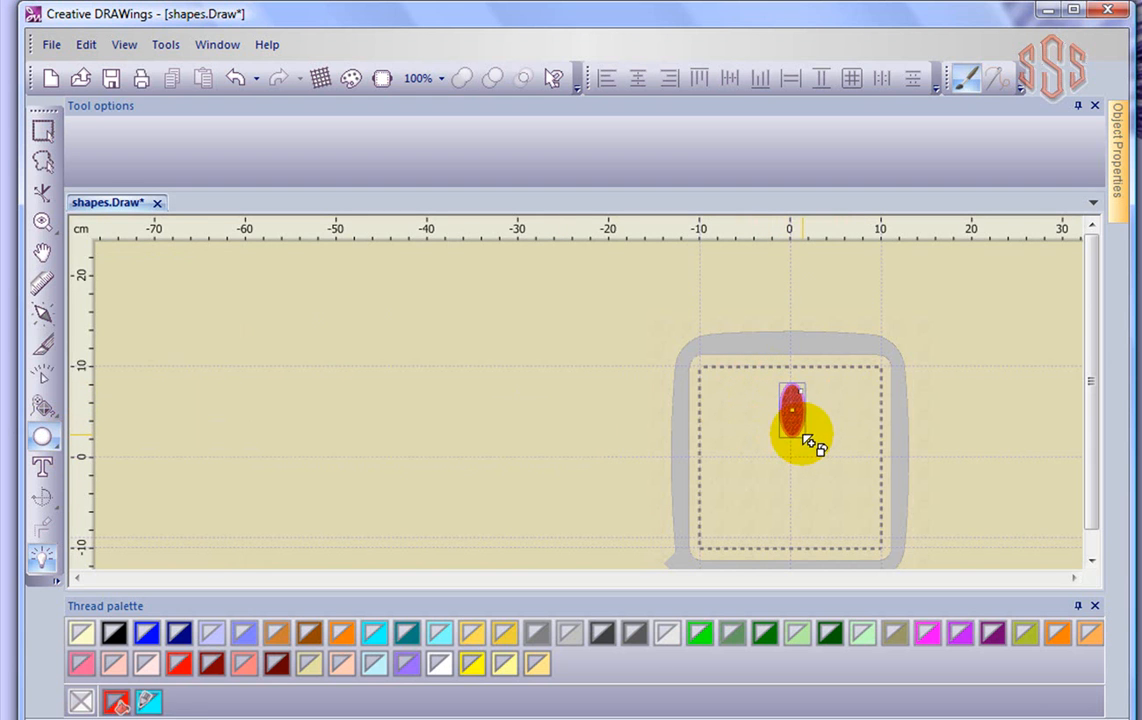
# Remove the ellipse's fill and apply a circular array of it with 12 copies at a 30° step angle
pyautogui.click(83, 701)
pyautogui.scroll(1, 840, 402)
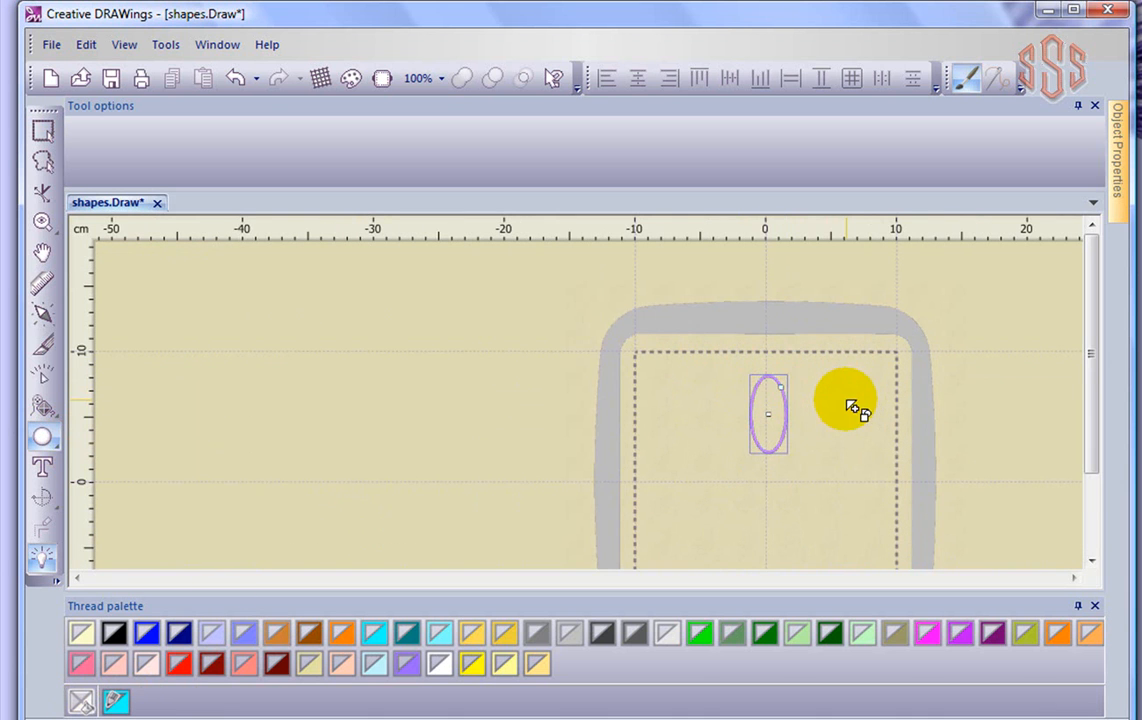
pyautogui.click(43, 500)
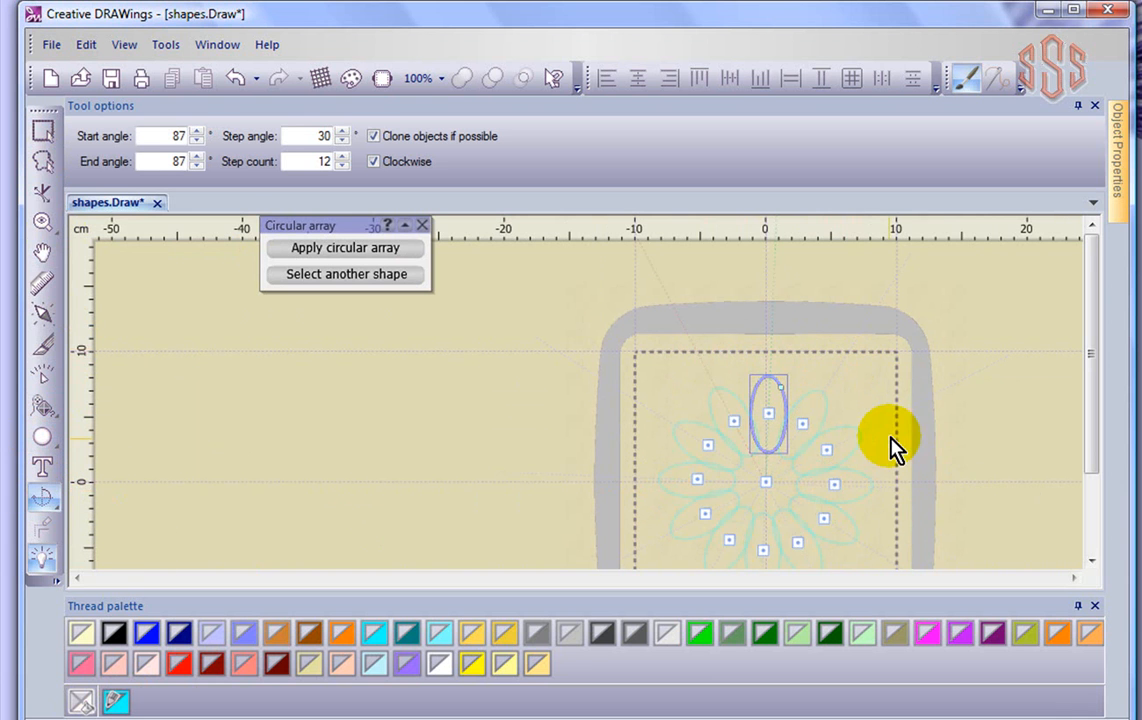
pyautogui.scroll(1, 890, 447)
pyautogui.scroll(-2, 890, 447)
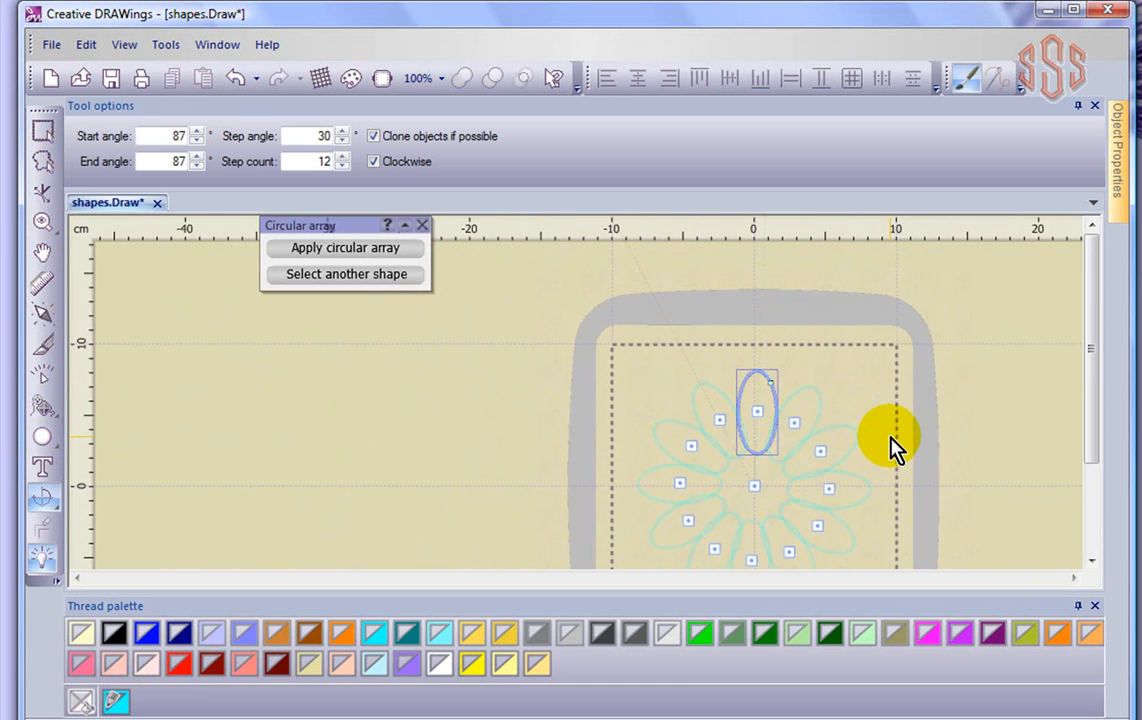
pyautogui.moveTo(1088, 345); pyautogui.dragTo(1091, 401)
pyautogui.click(335, 249)
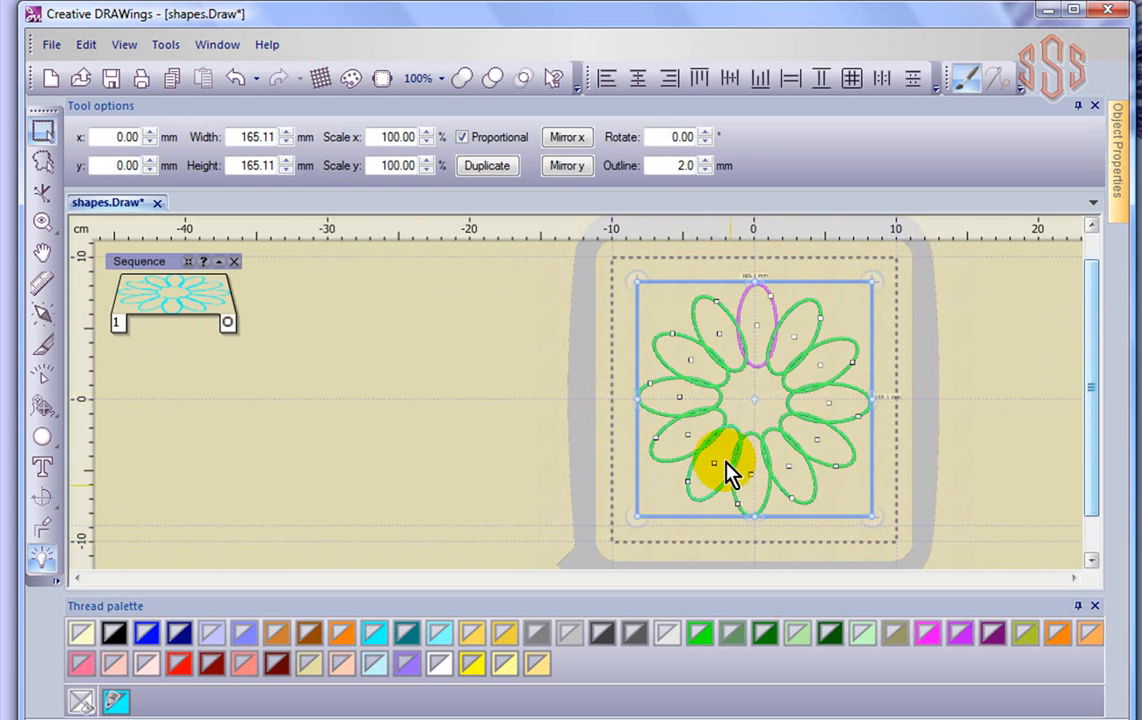
# Reshape the ellipse just left of the topmost one into a longer, narrower petal by moving its shape node
pyautogui.click(42, 192)
pyautogui.scroll(2, 740, 340)
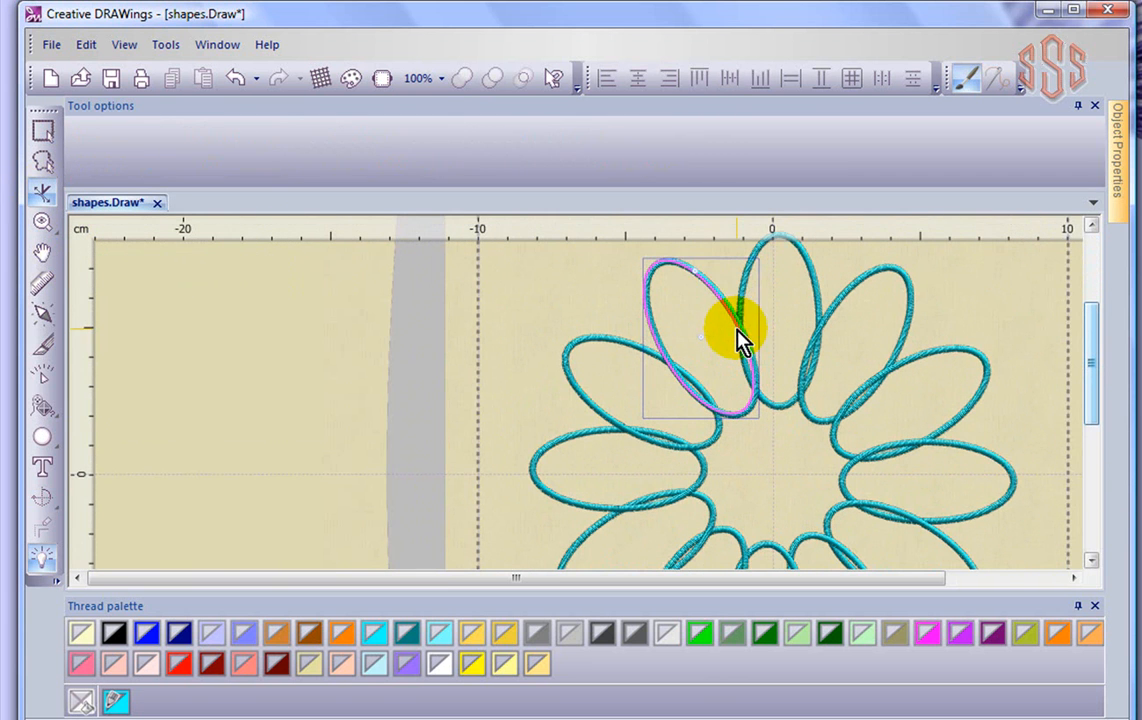
pyautogui.rightClick(661, 355)
pyautogui.click(652, 336)
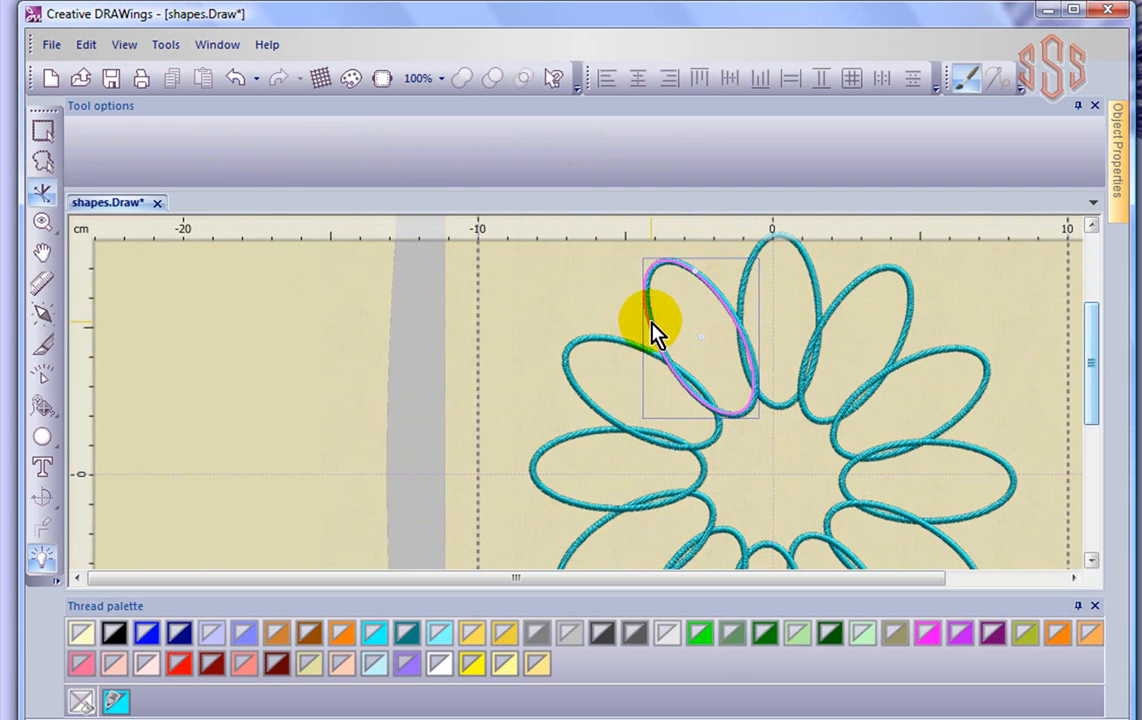
pyautogui.click(693, 278)
pyautogui.moveTo(691, 291); pyautogui.dragTo(678, 278)
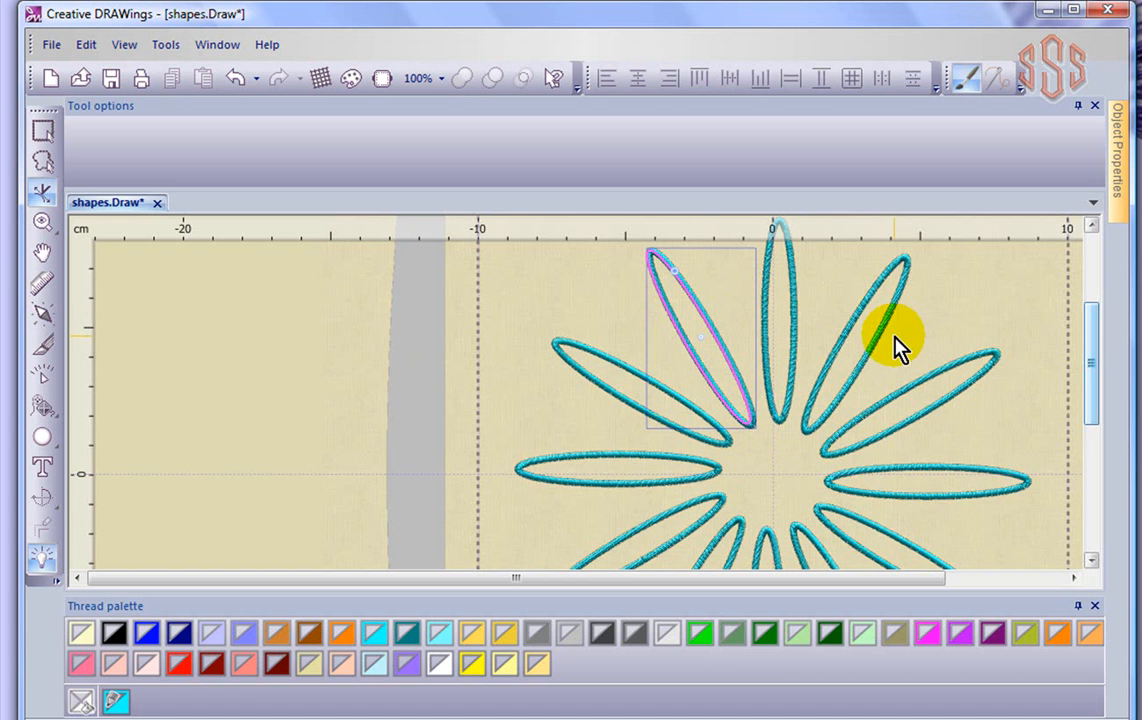
# Try a circular array of the reshaped petal with a step count of 15, and undo it
pyautogui.click(44, 498)
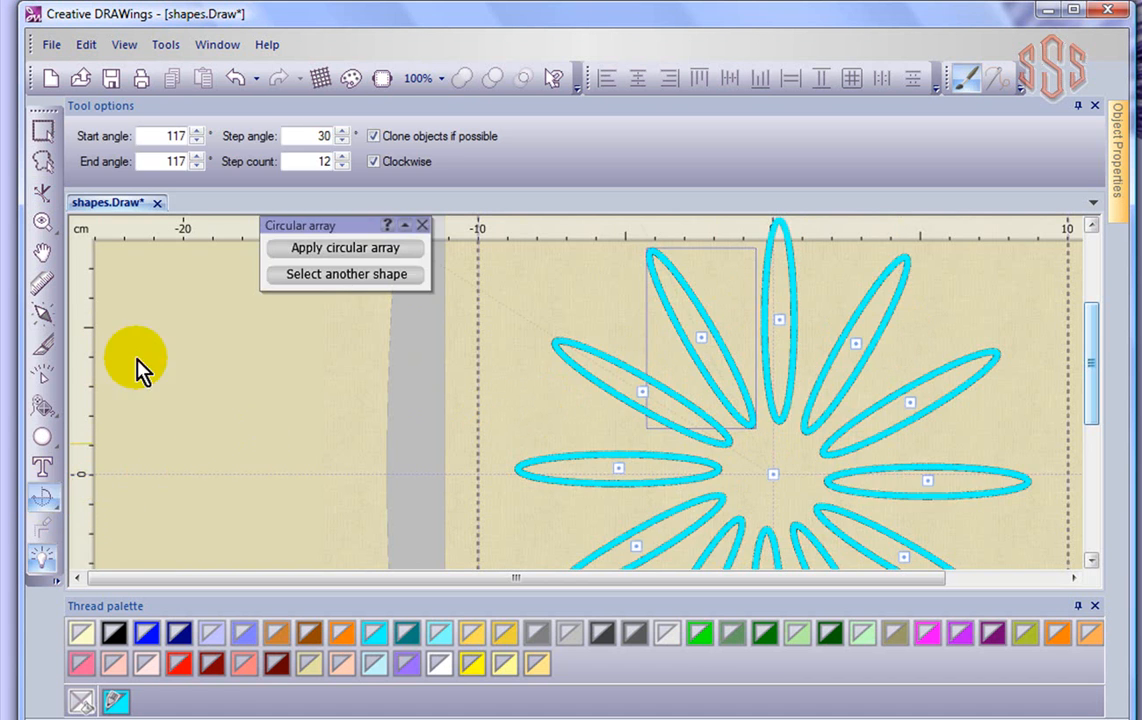
pyautogui.doubleClick(323, 160)
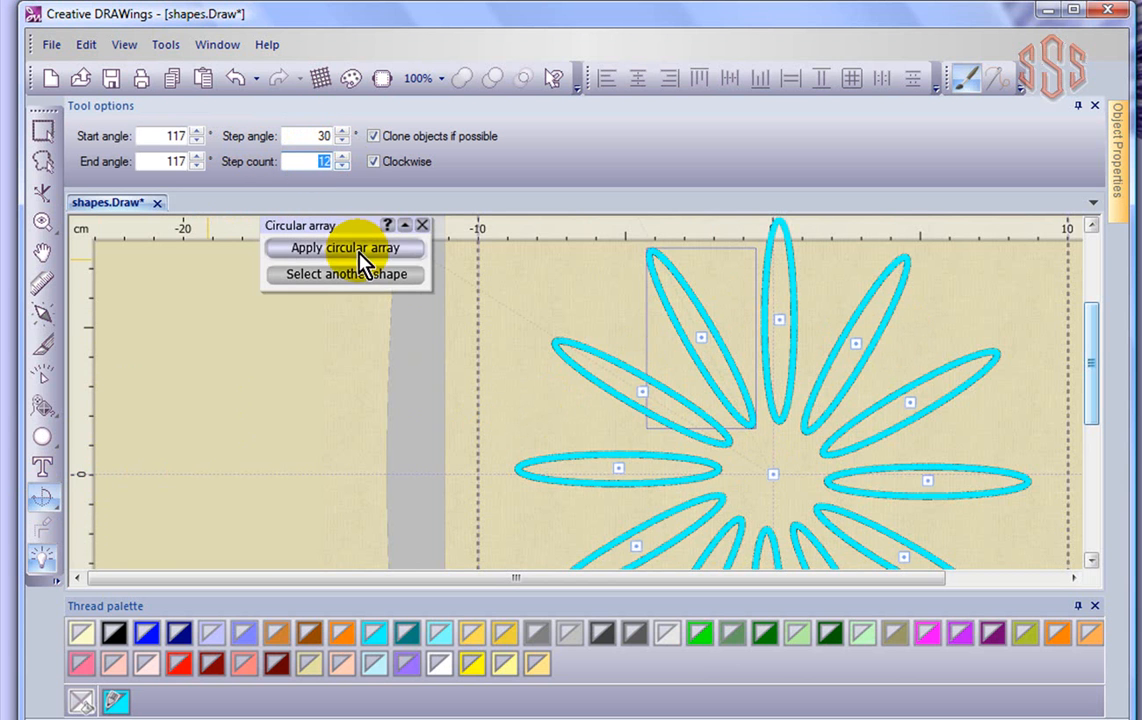
pyautogui.write('15')
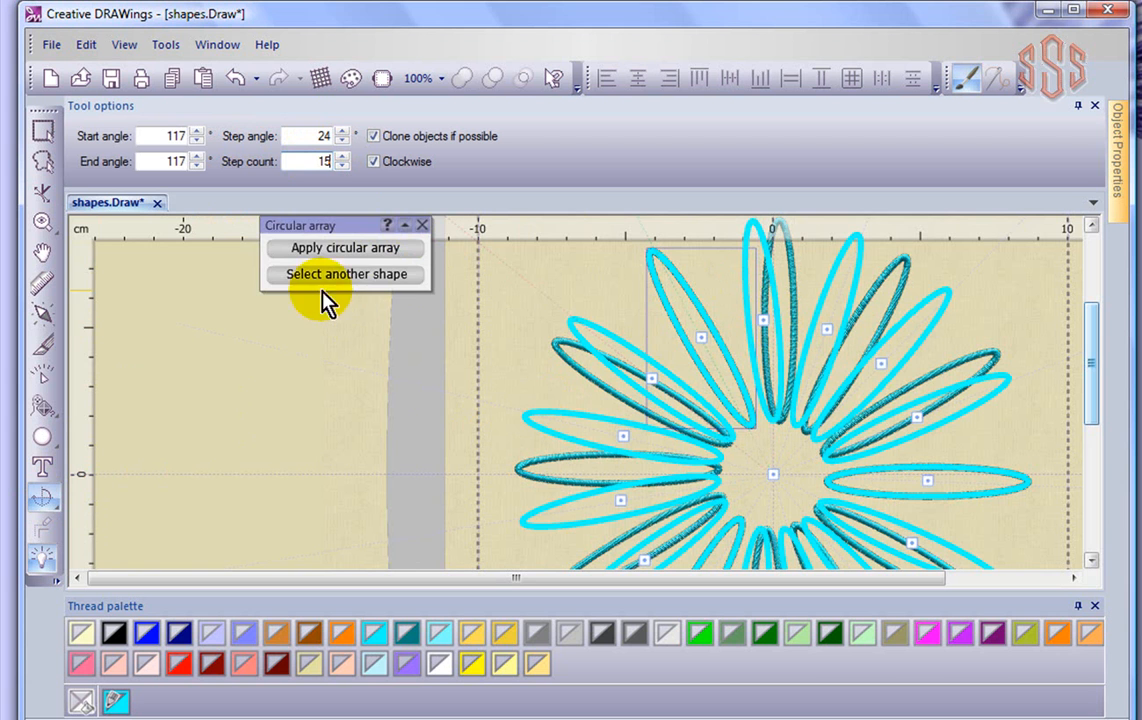
pyautogui.click(339, 247)
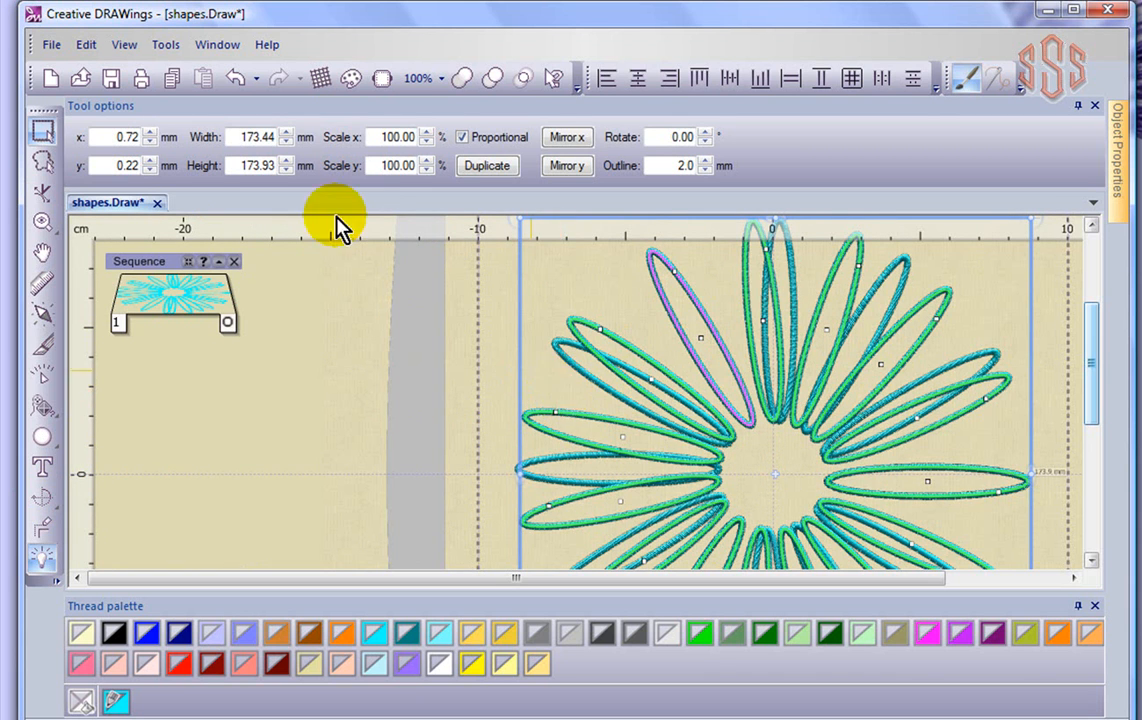
pyautogui.click(236, 79)
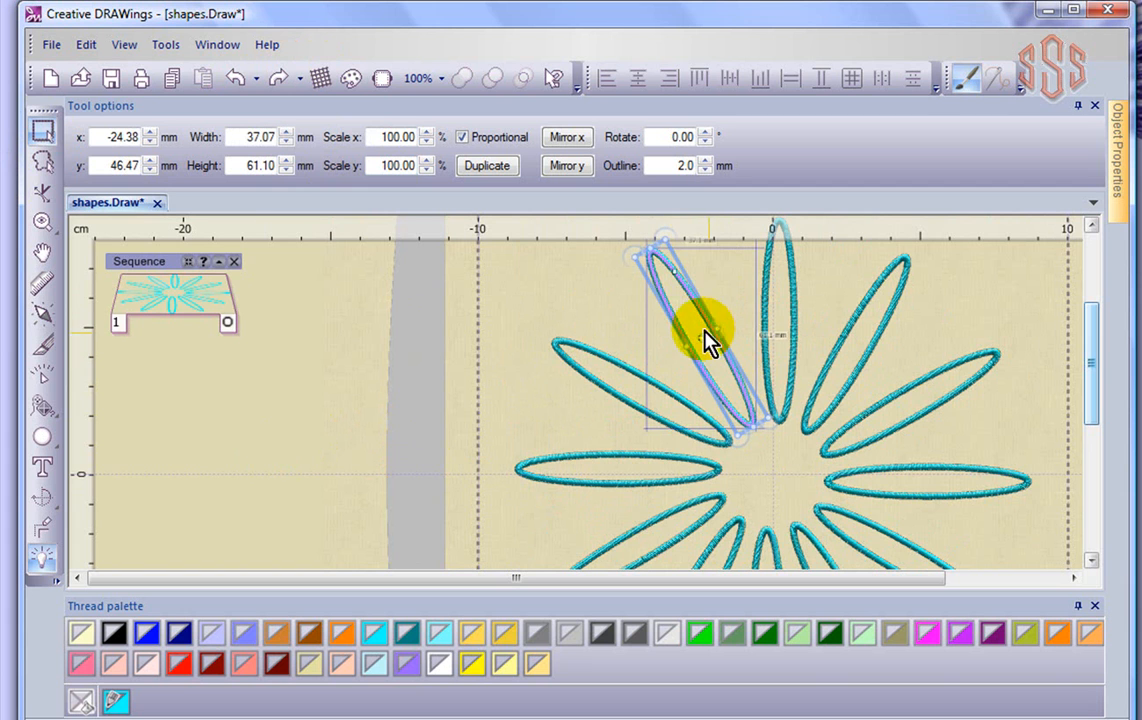
# Undo the petal reshaping and the 12-copy circular array, going back to the single upright ellipse
pyautogui.click(793, 296)
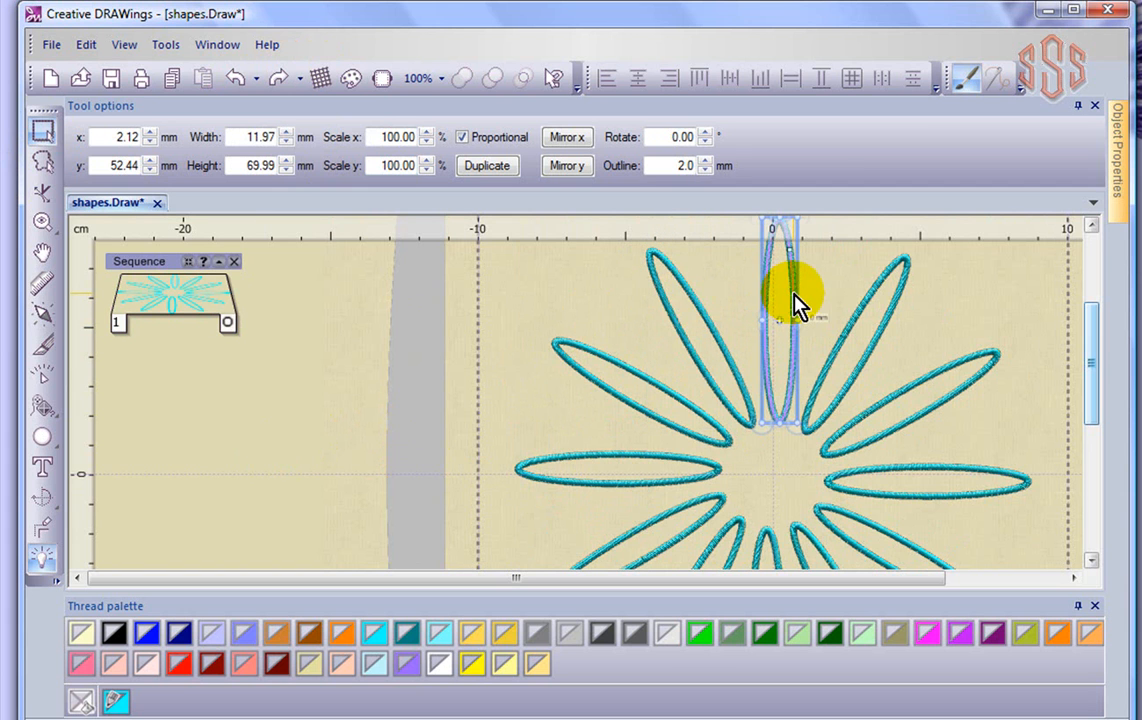
pyautogui.click(40, 497)
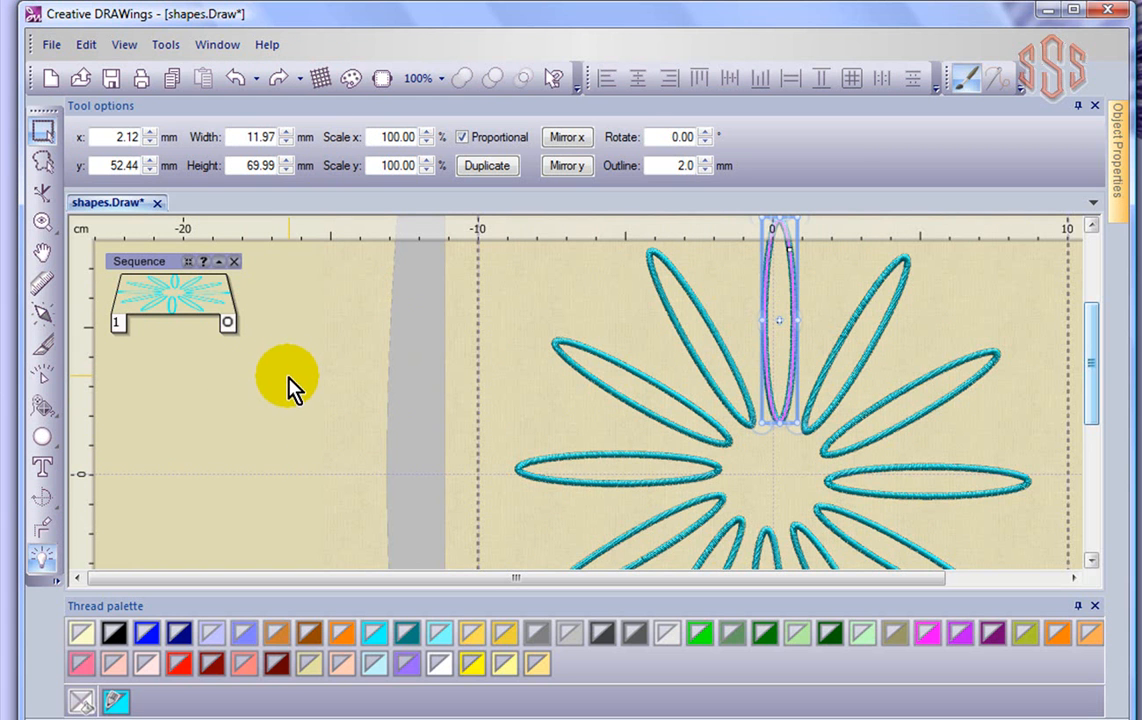
pyautogui.click(239, 78)
pyautogui.click(239, 78)
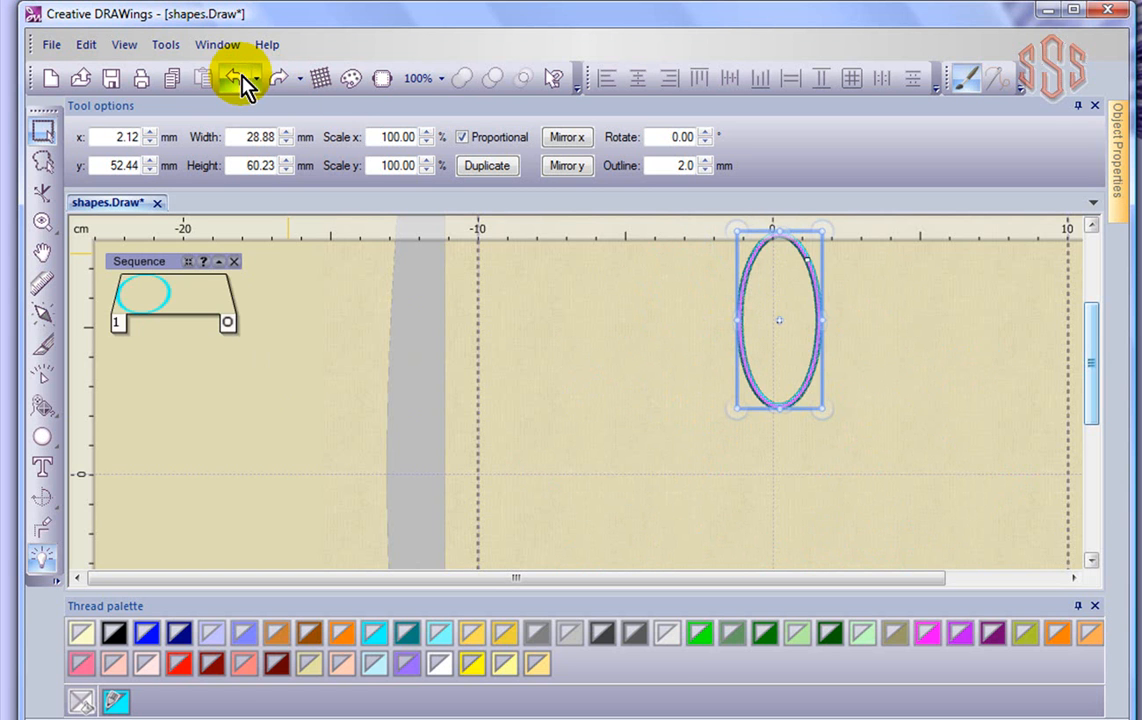
# Set up a clockwise circular array of the single ellipse with a step count of 25 and a 14° step angle, cloning the objects
pyautogui.click(43, 500)
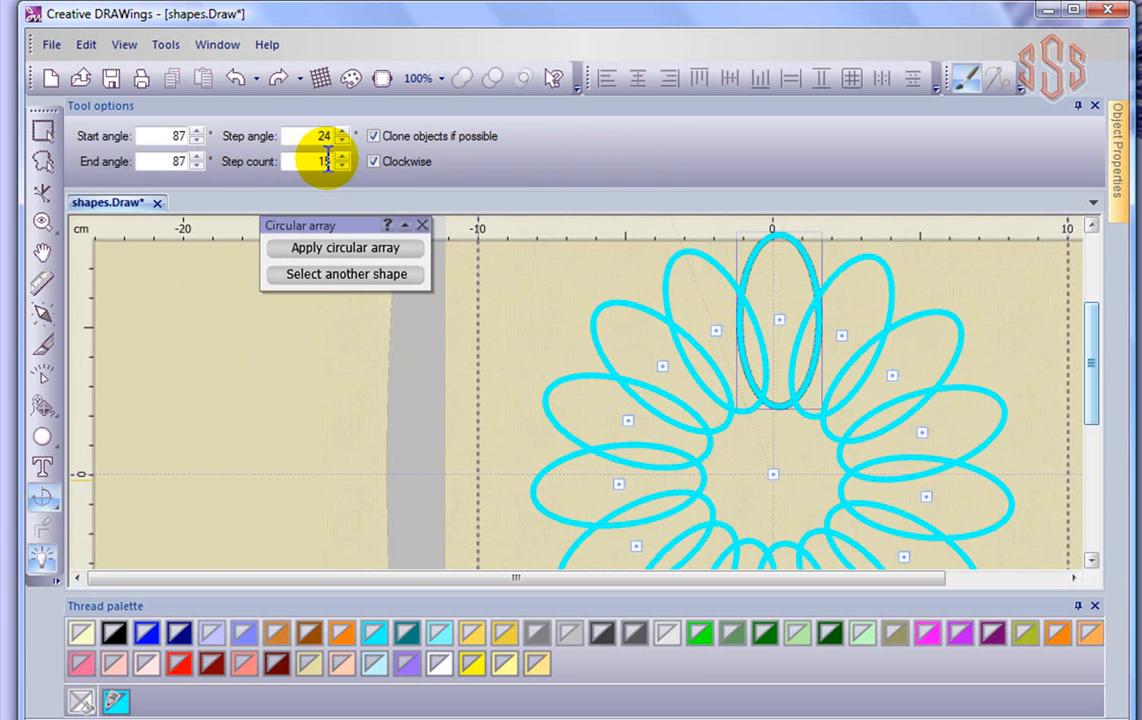
pyautogui.doubleClick(323, 136)
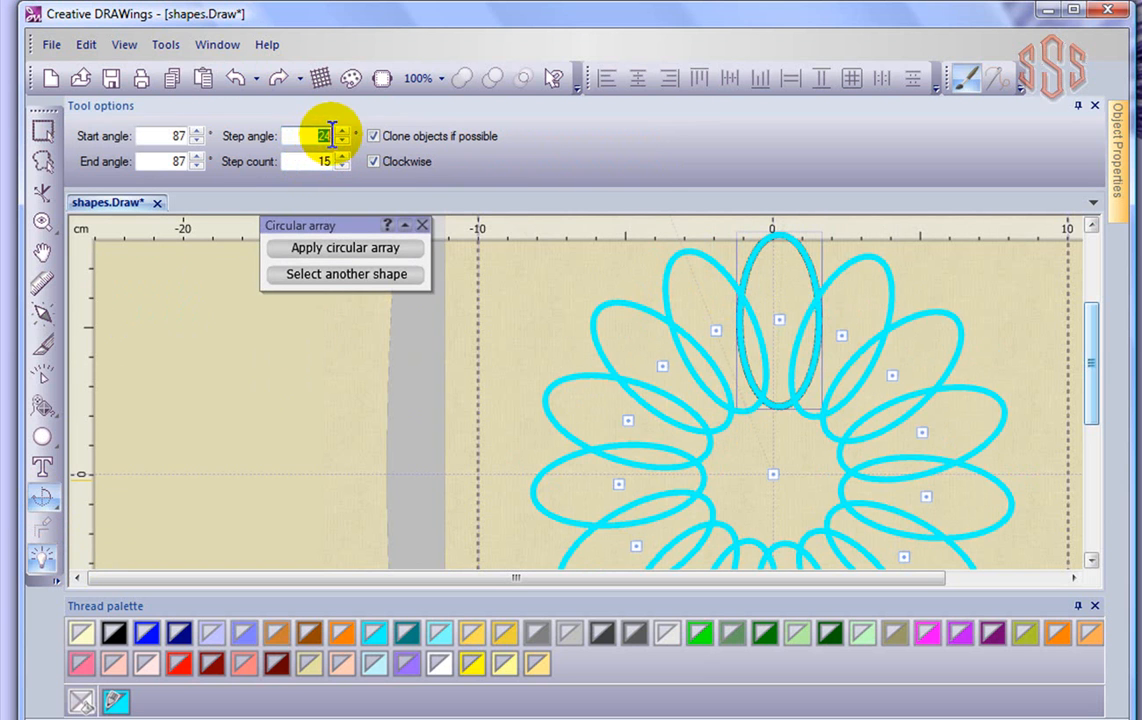
pyautogui.write('10')
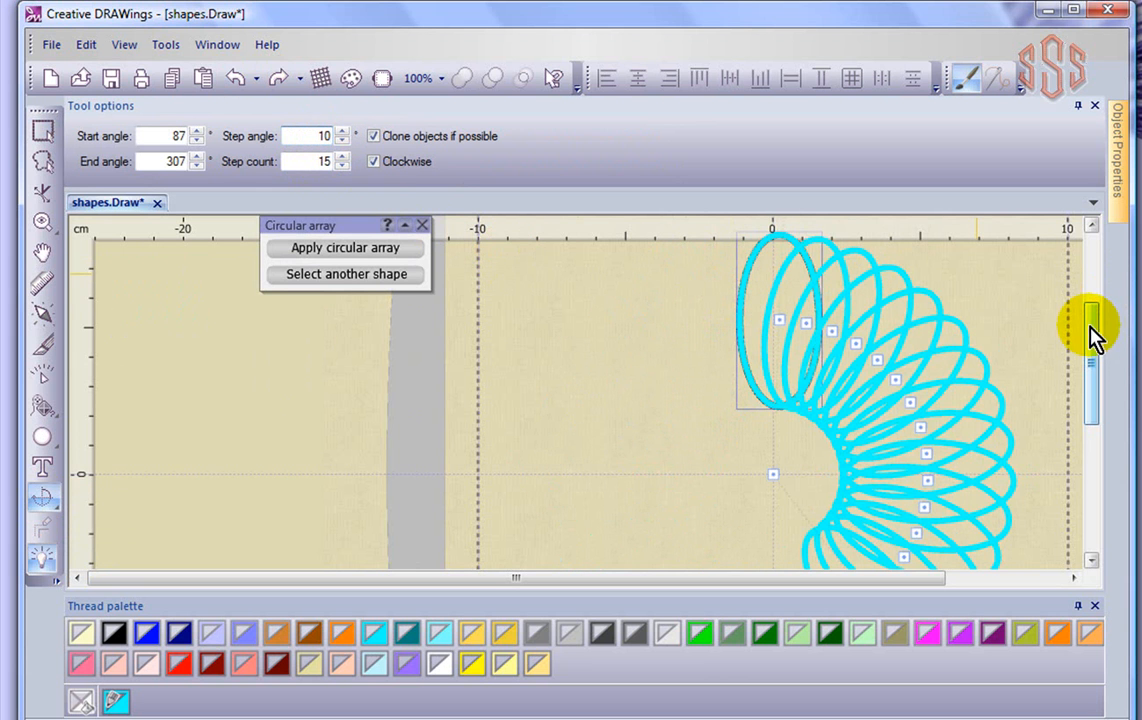
pyautogui.moveTo(1091, 332); pyautogui.dragTo(1091, 352)
pyautogui.doubleClick(324, 161)
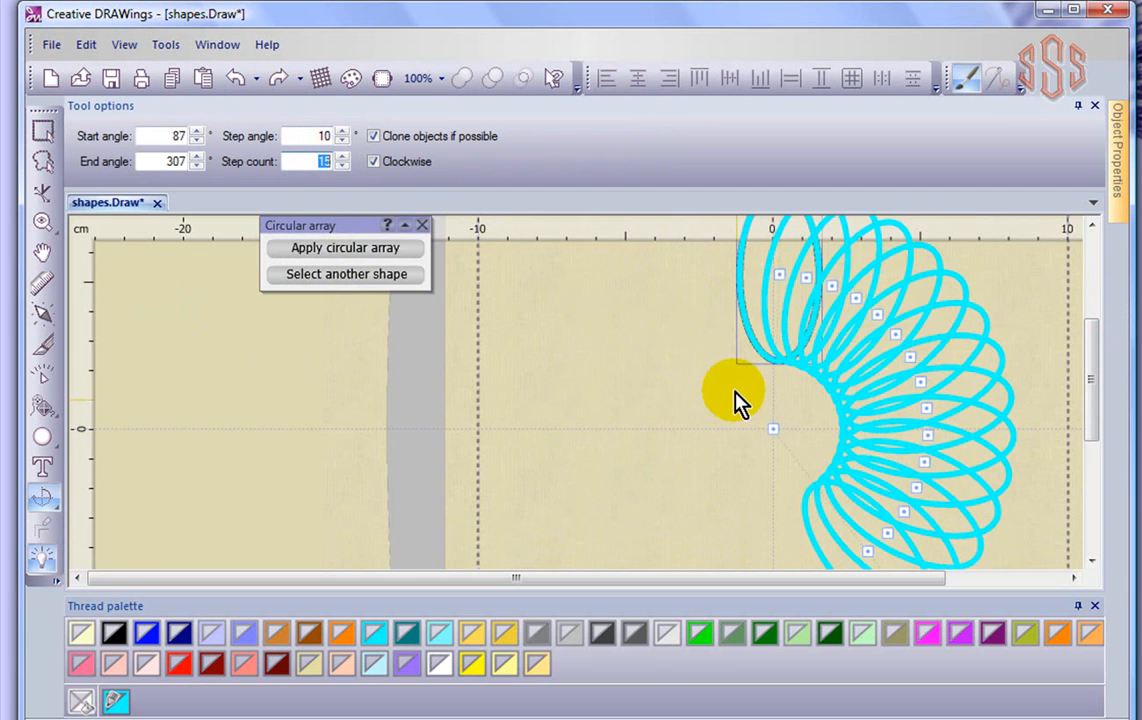
pyautogui.write('25')
pyautogui.doubleClick(326, 135)
pyautogui.write('10')
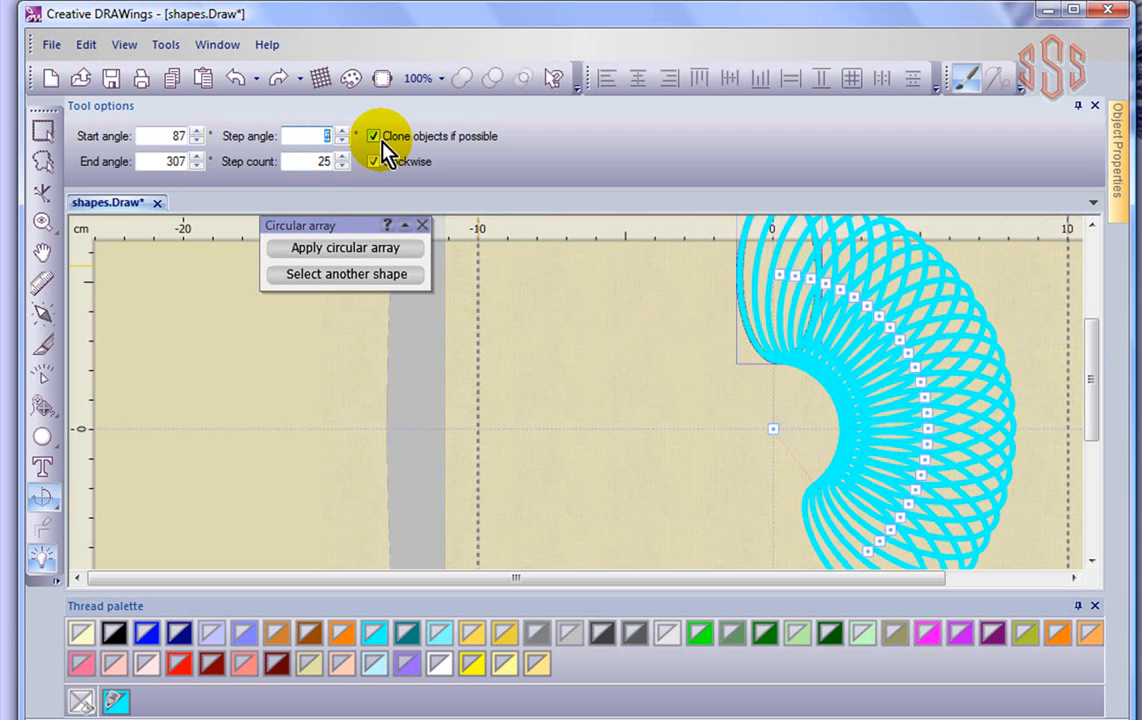
pyautogui.doubleClick(329, 134)
pyautogui.press('Return')
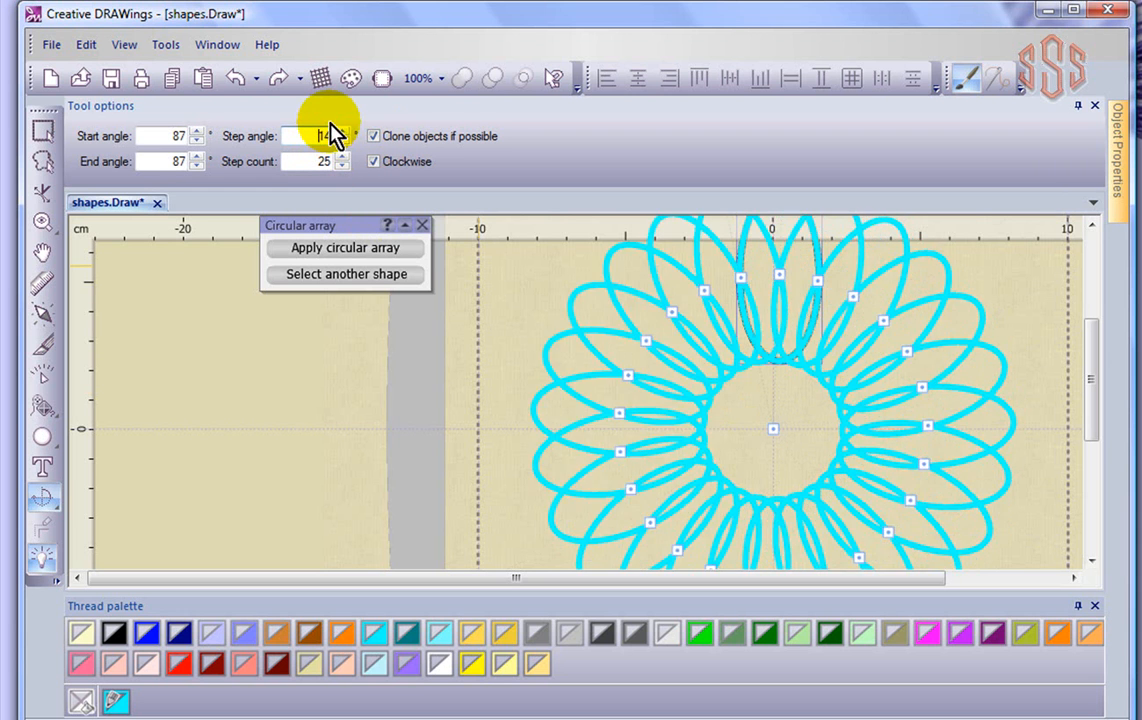
# Apply the circular array to build the ring of overlapping ellipse petals, and deselect it
pyautogui.scroll(-2, 1058, 390)
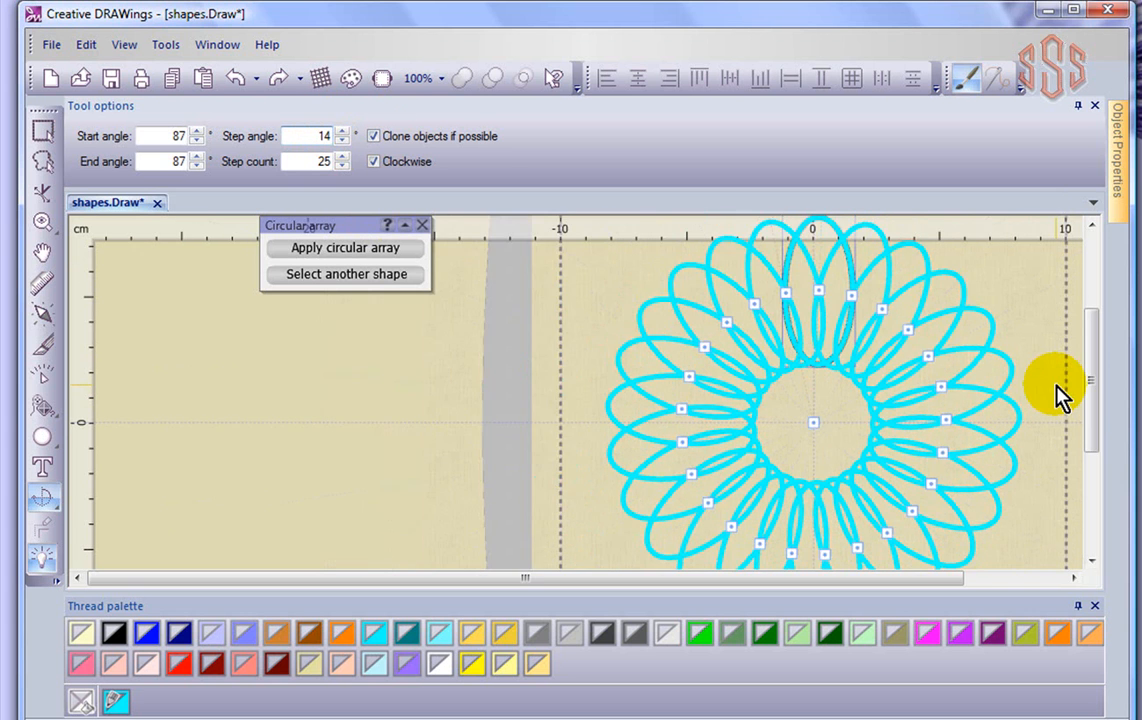
pyautogui.moveTo(1093, 367)
pyautogui.mouseDown()
pyautogui.moveTo(1094, 394)
pyautogui.moveTo(1093, 371)
pyautogui.mouseUp()
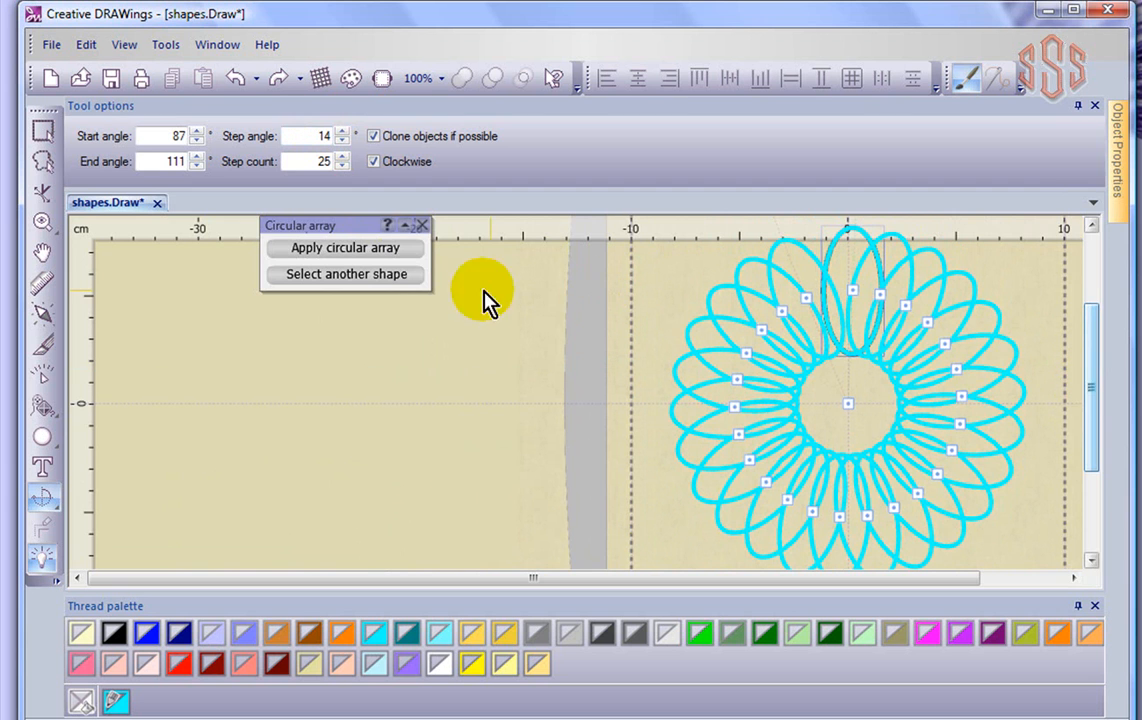
pyautogui.click(378, 253)
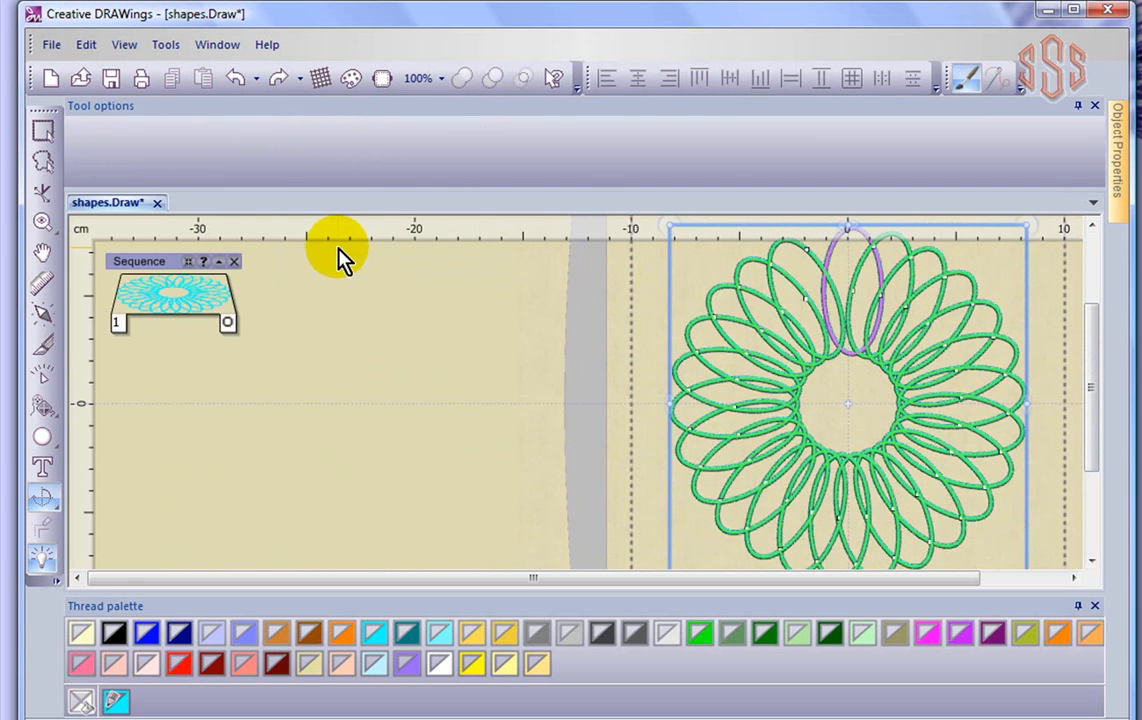
pyautogui.click(497, 352)
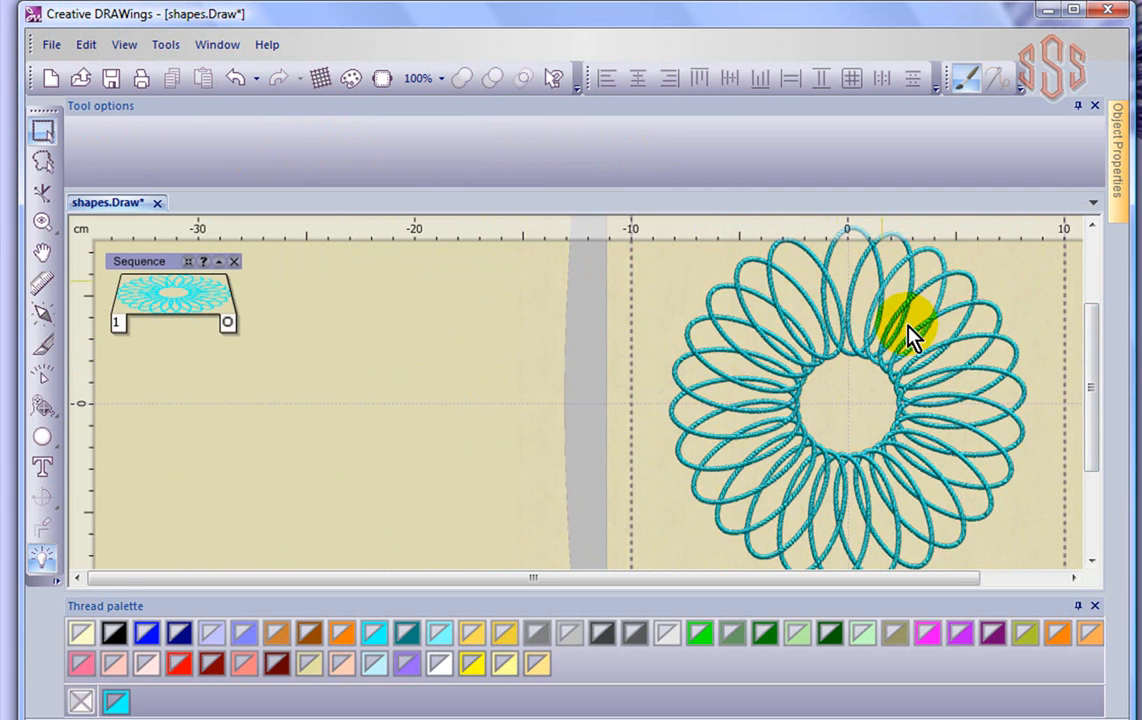
pyautogui.scroll(-2, 869, 425)
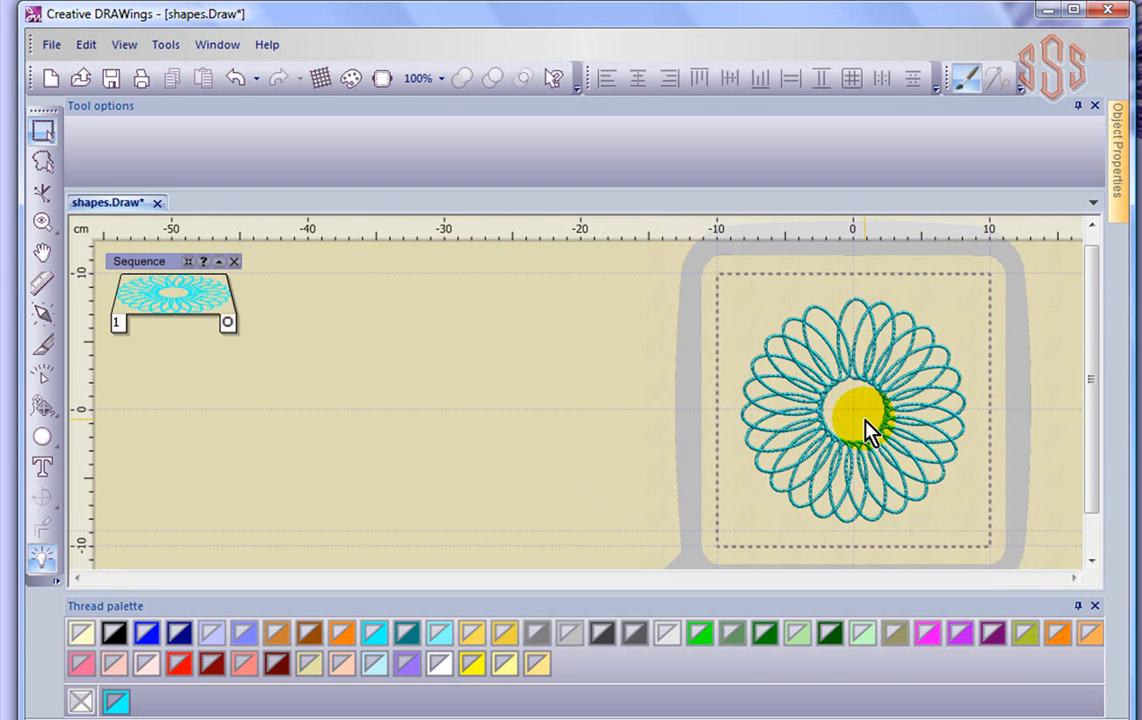